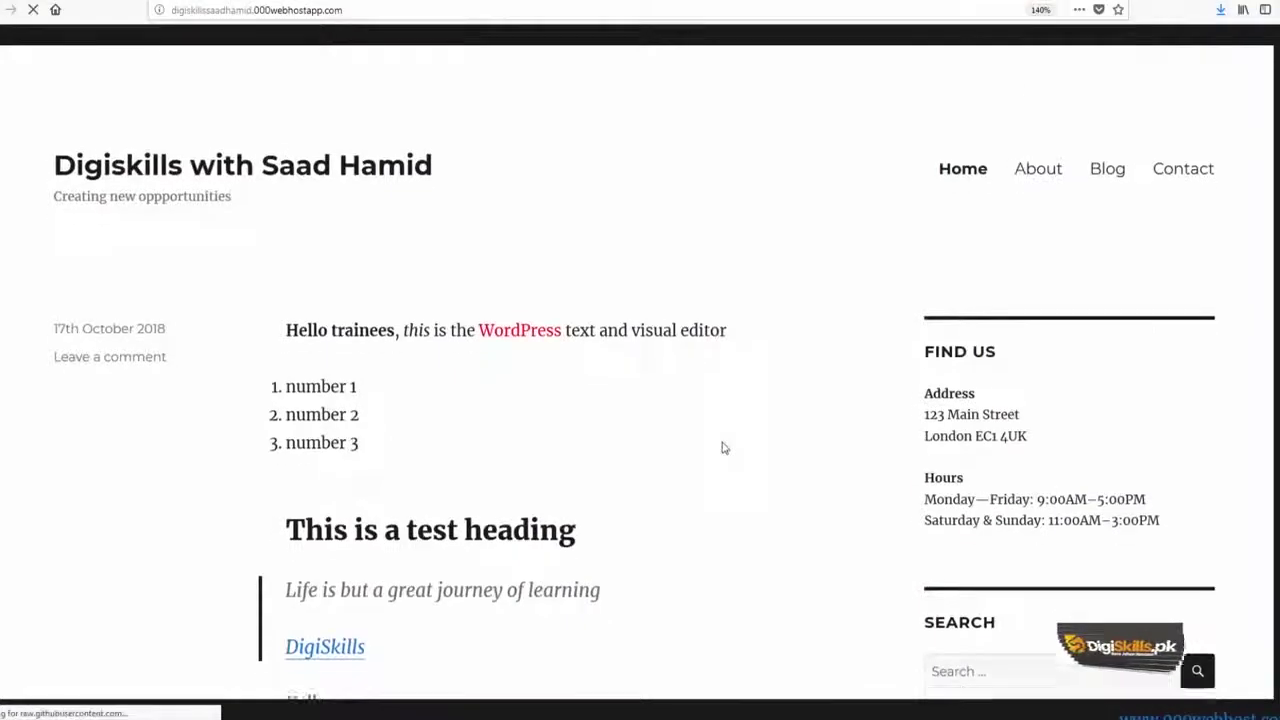
# Step: Look through the published posts and sidebar on the site's home page
pyautogui.scroll(-5, 724, 448)
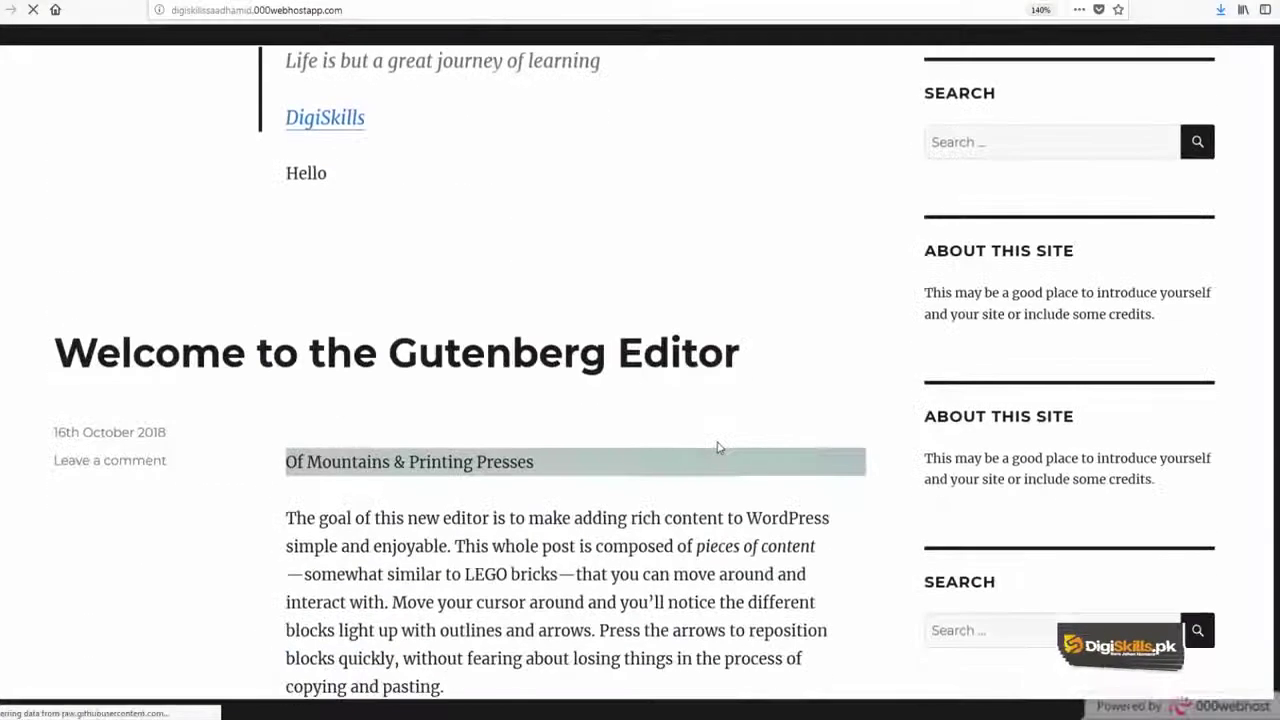
pyautogui.scroll(-5, 720, 448)
pyautogui.scroll(10, 716, 448)
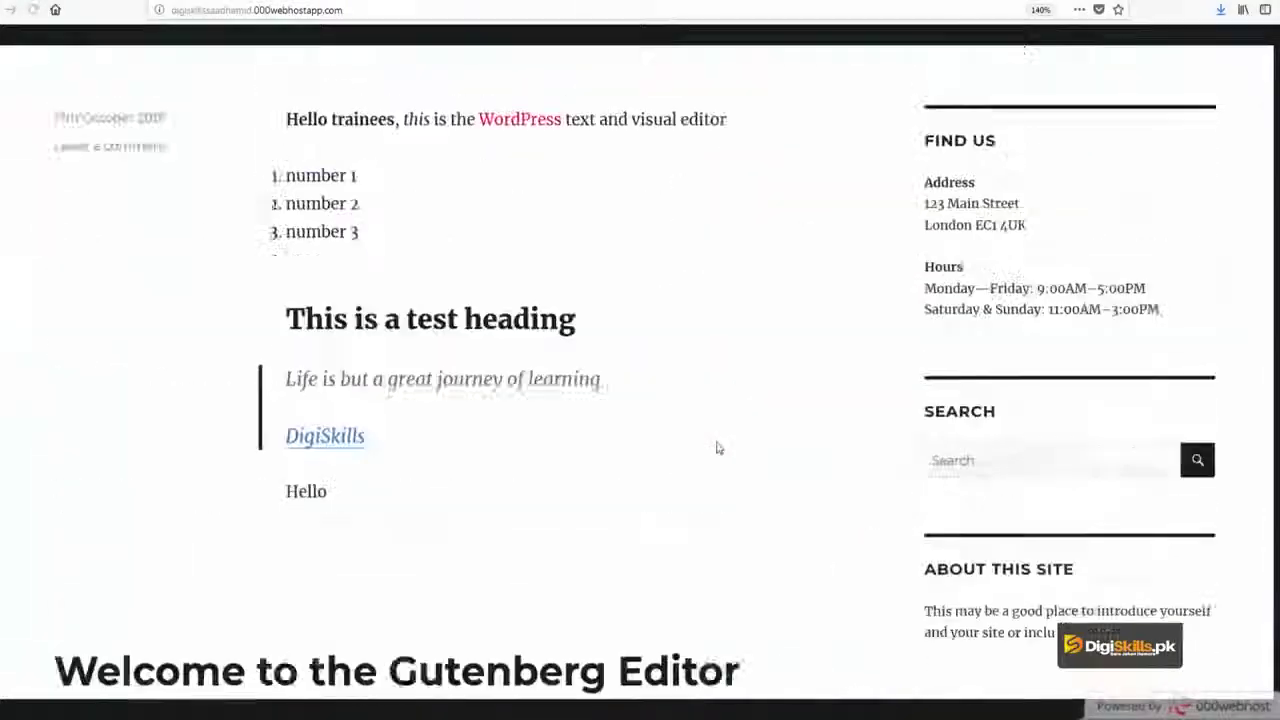
pyautogui.scroll(-10, 933, 457)
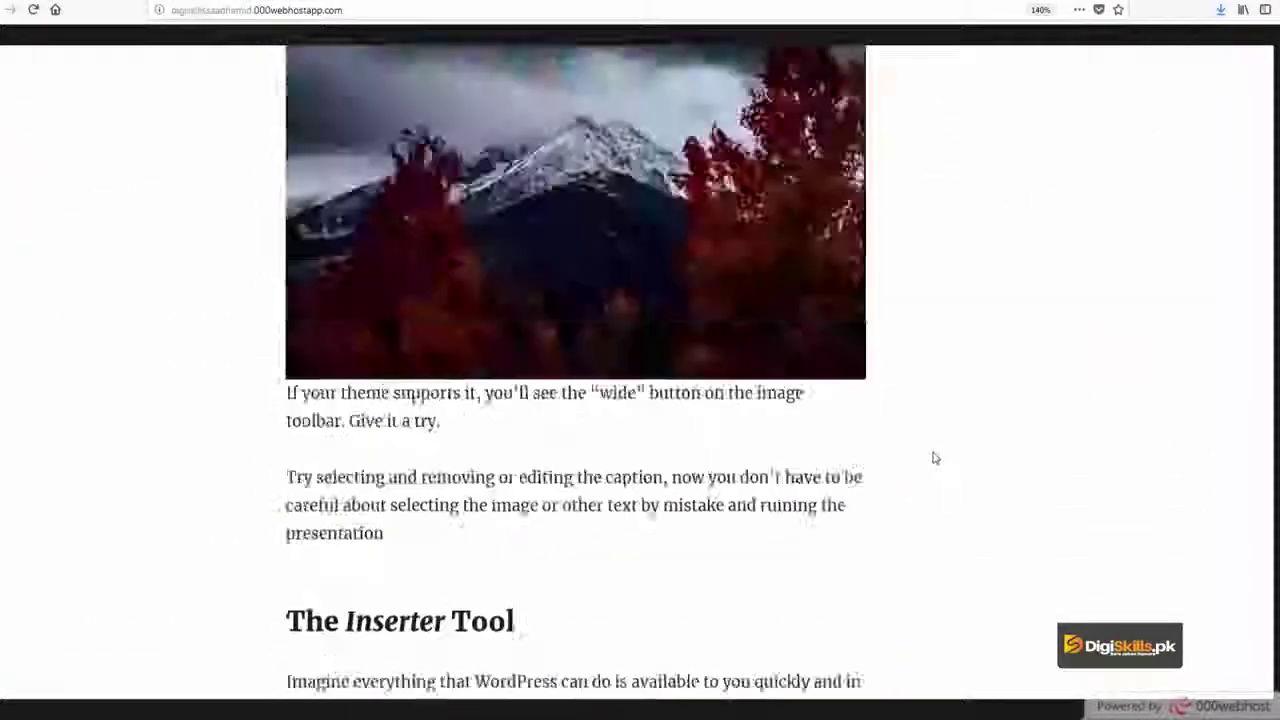
pyautogui.scroll(12, 932, 456)
# Step: Open the site's wp-admin address and log in to the dashboard with the prefilled admin credentials
pyautogui.click(575, 15)
pyautogui.click(608, 14)
pyautogui.write('wp-a')
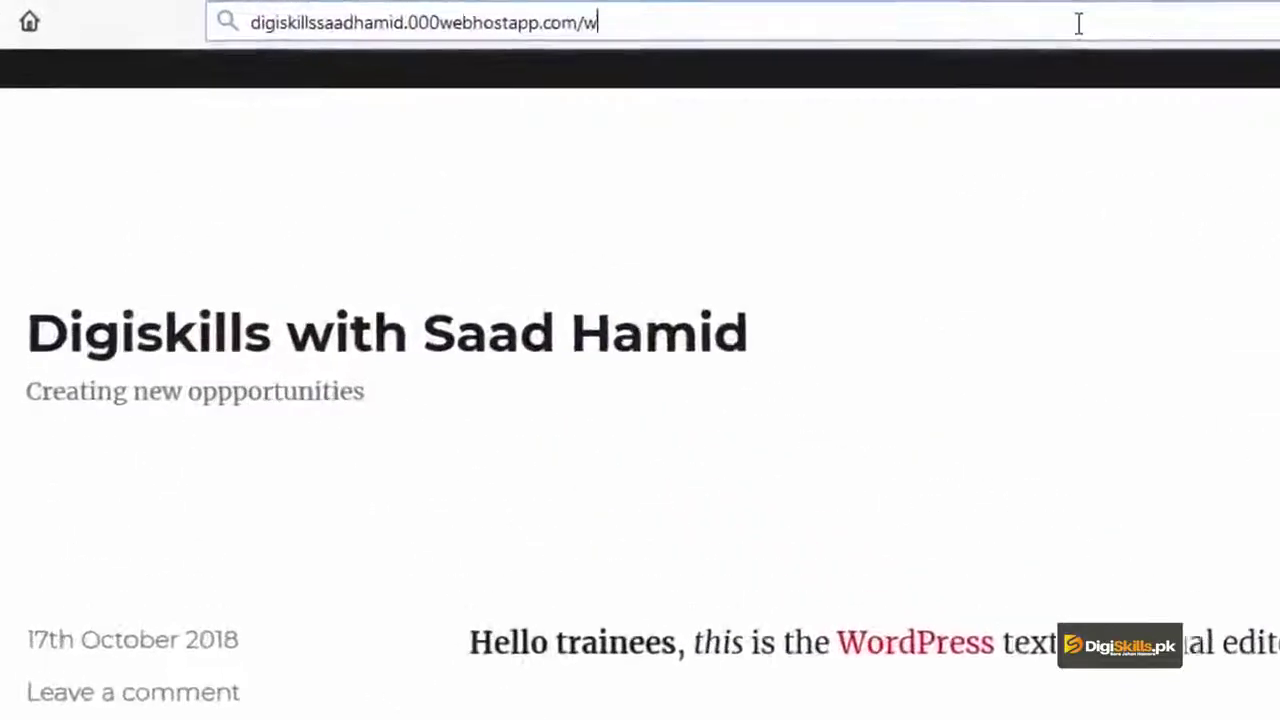
pyautogui.write('dmin')
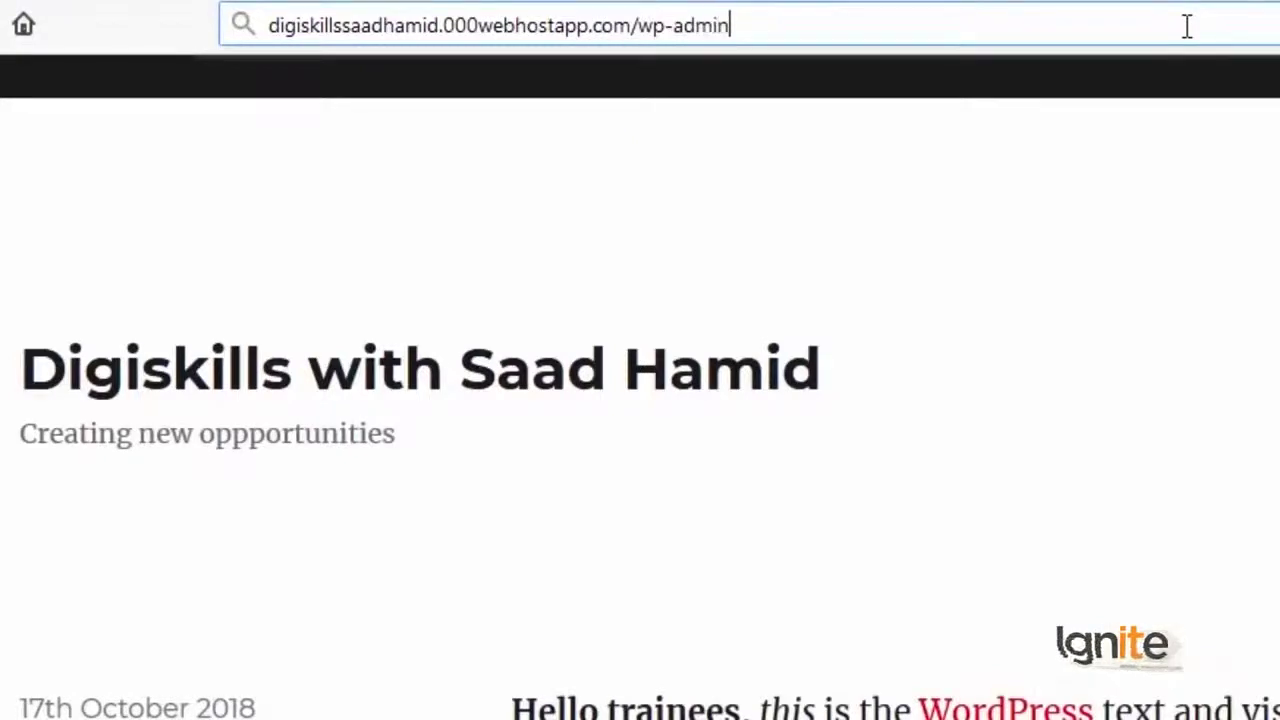
pyautogui.press('Return')
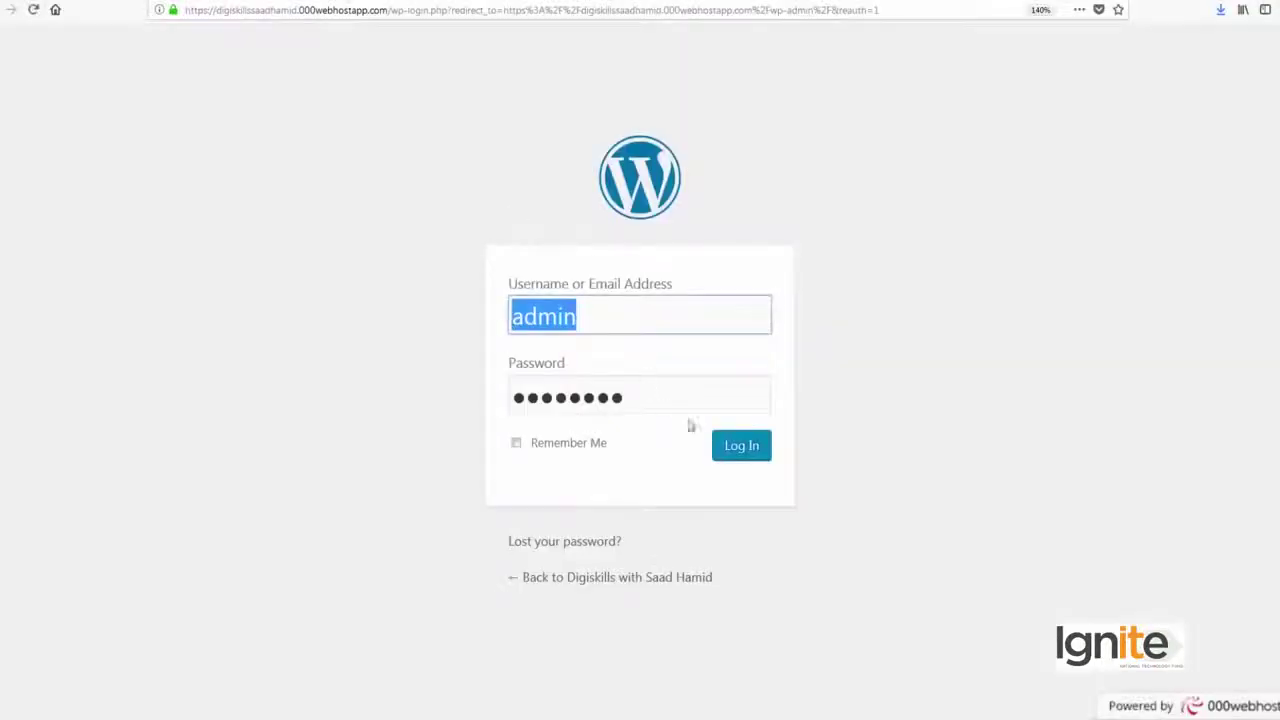
pyautogui.click(736, 449)
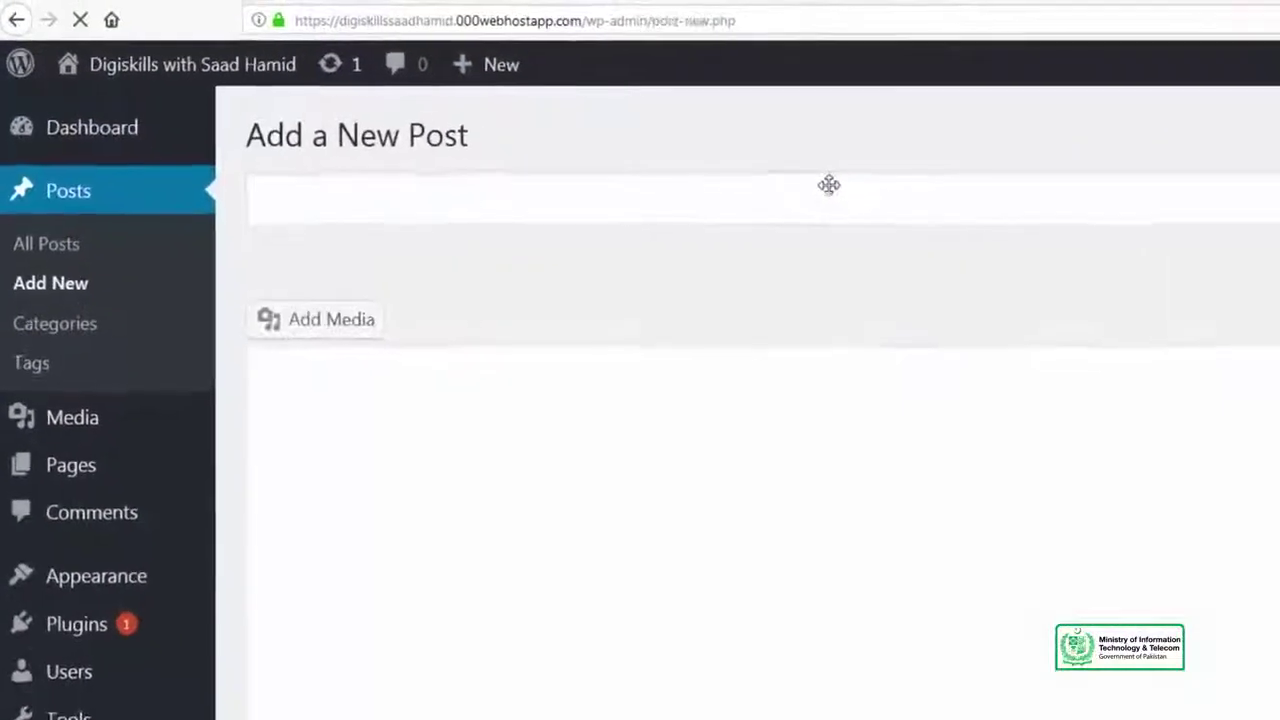
# Step: Insert the bridge and road traffic image from the Media Library into the new post
pyautogui.click(818, 449)
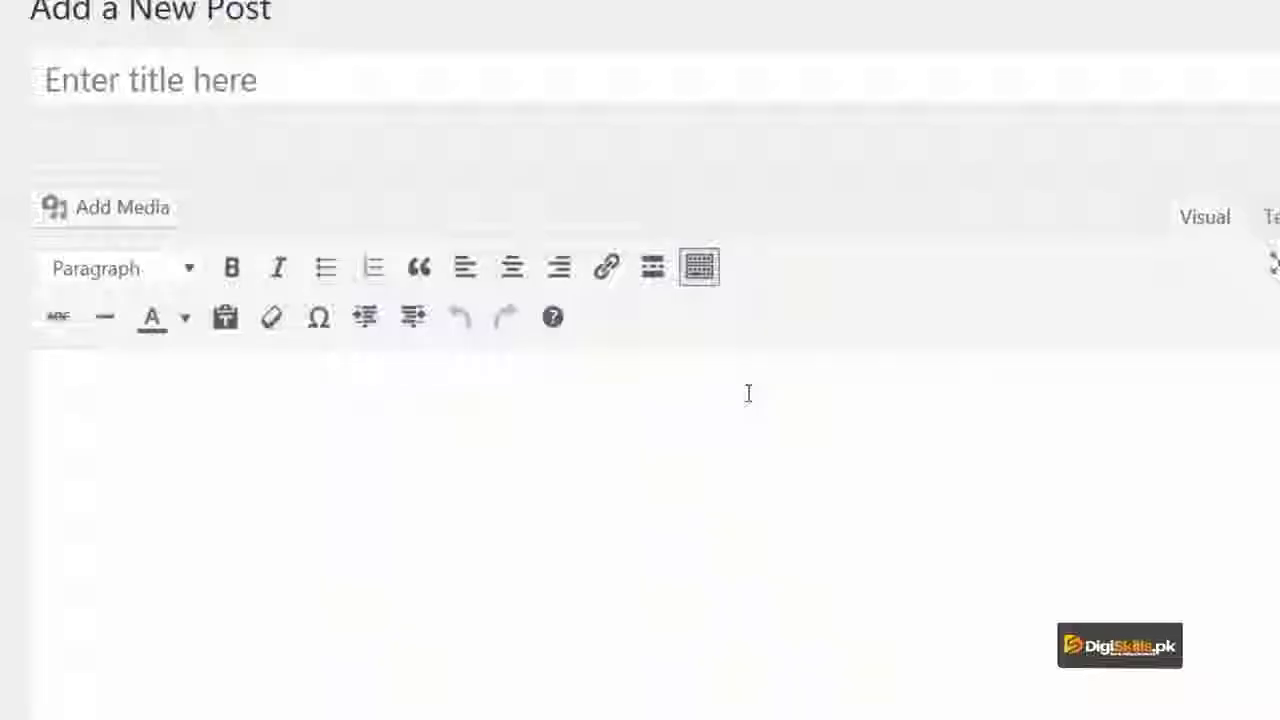
pyautogui.click(115, 215)
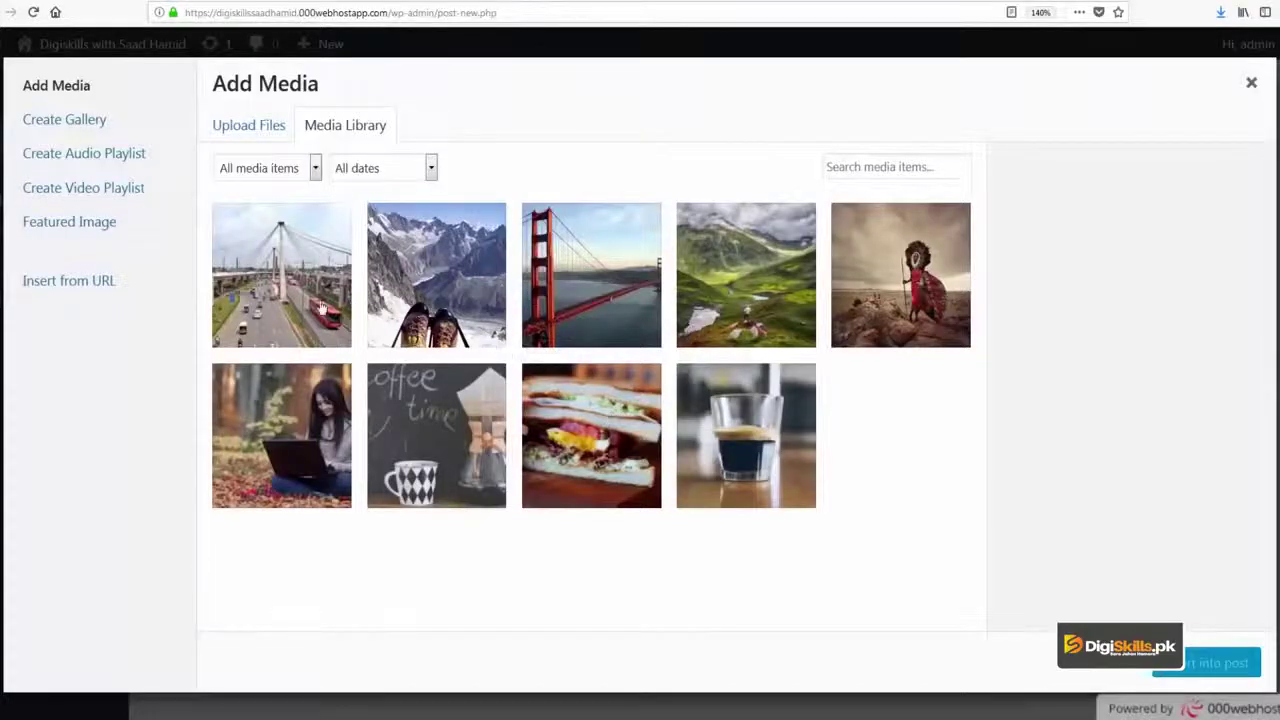
pyautogui.click(322, 310)
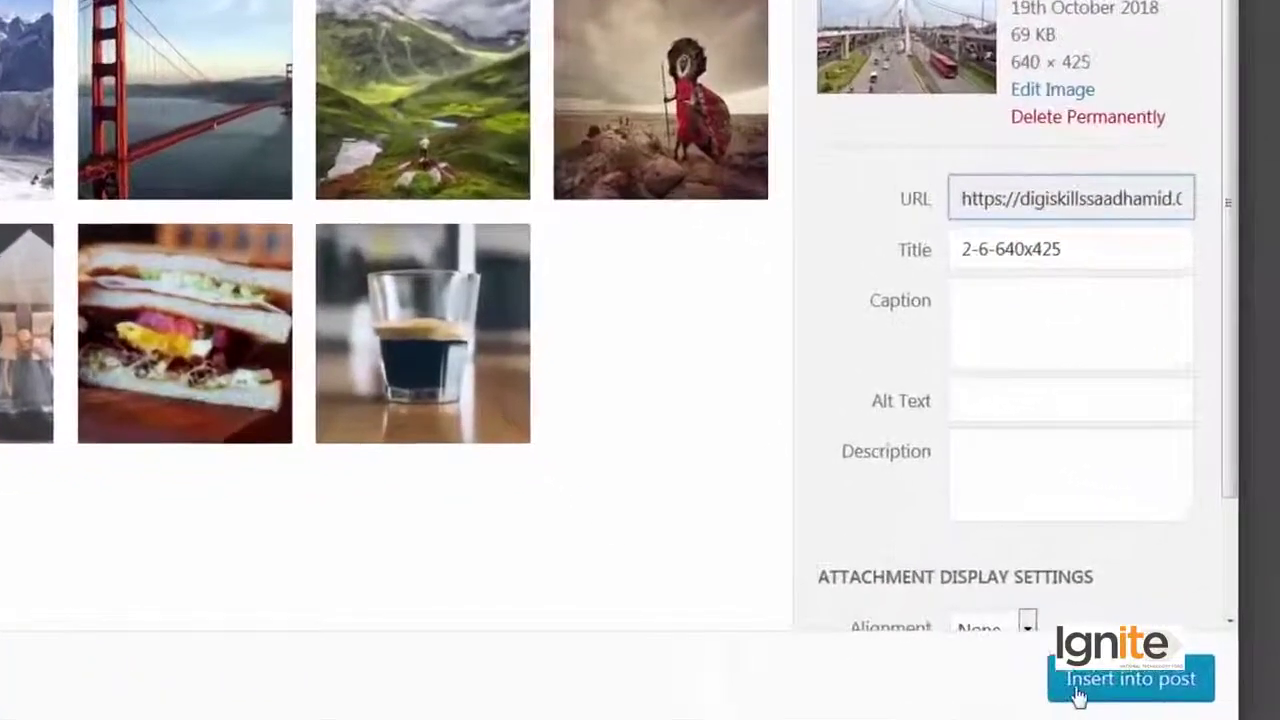
pyautogui.click(1185, 664)
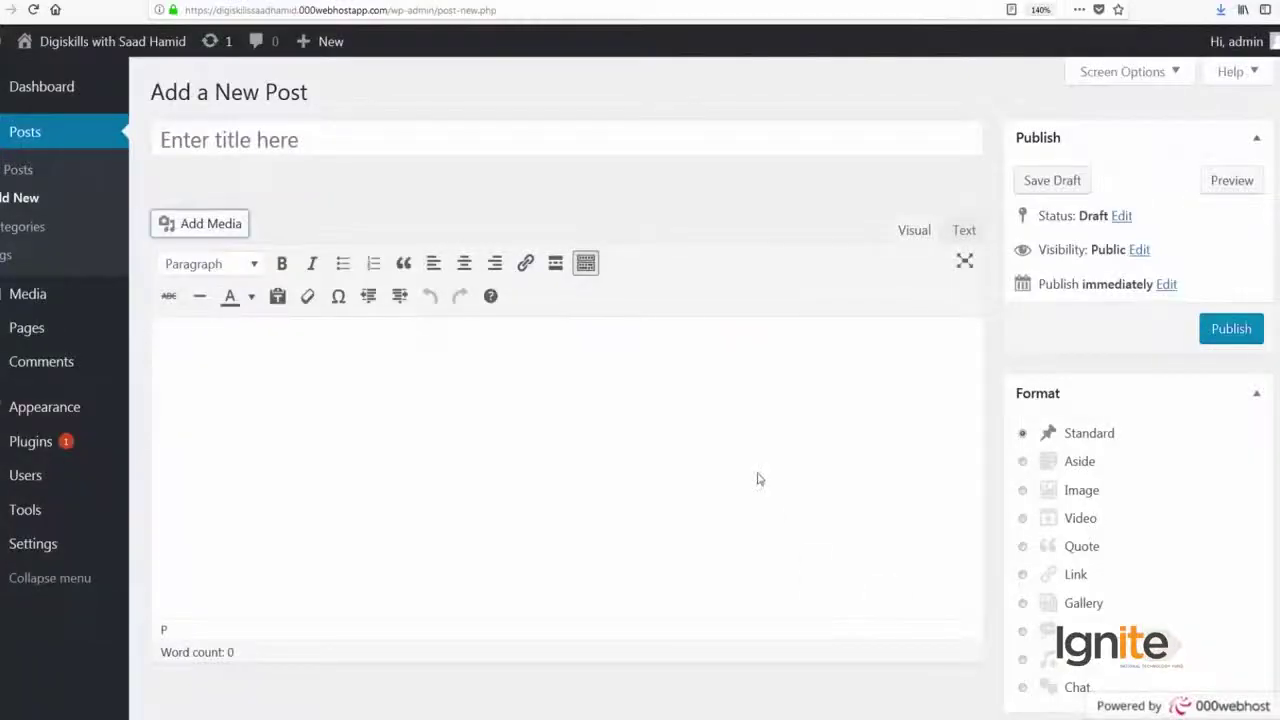
# Step: Title the post "I love Lahore!" and save it as a draft
pyautogui.click(567, 150)
pyautogui.write('I love Lahore!')
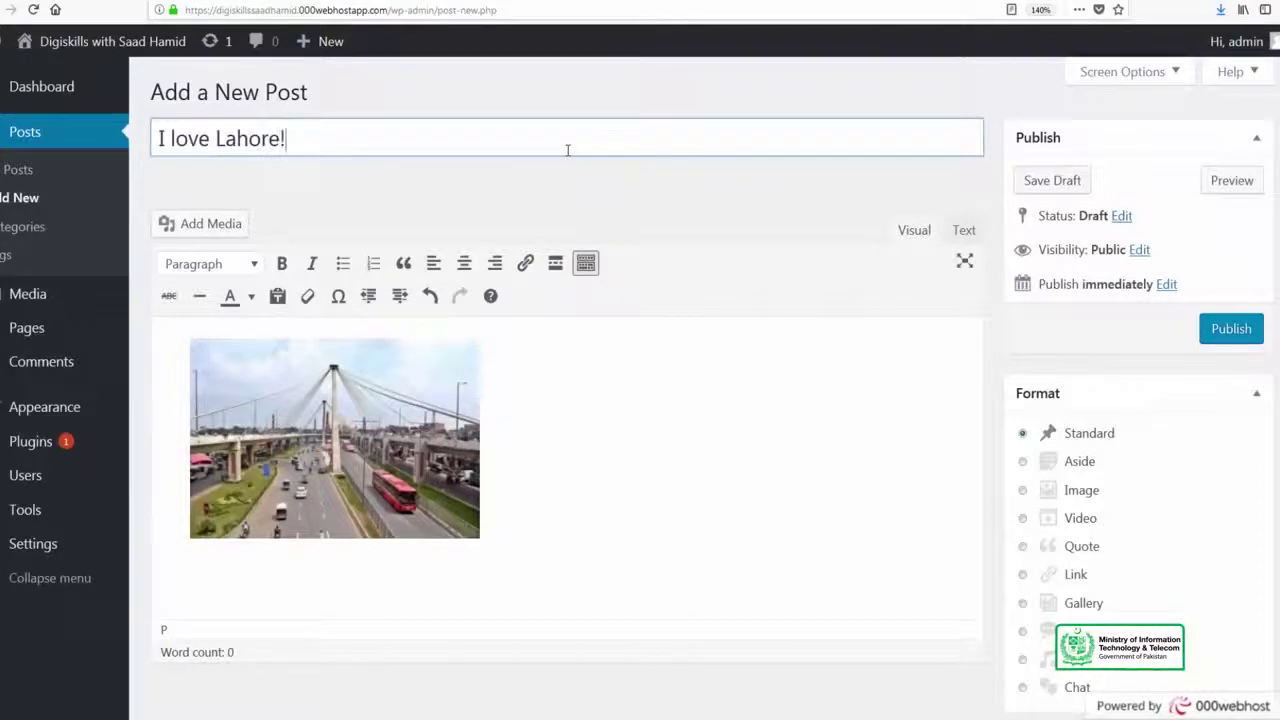
pyautogui.click(1038, 181)
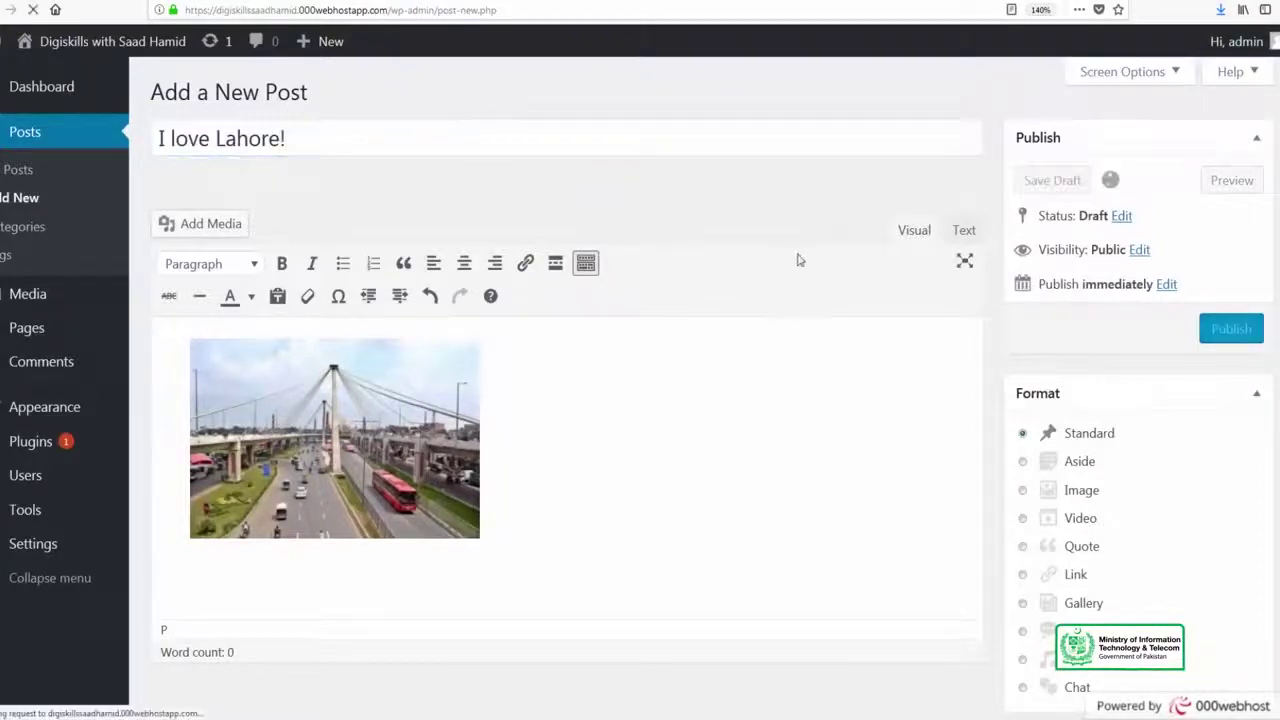
# Step: Open the draft's permalink to examine the post preview, and return to the editor
pyautogui.rightClick(441, 235)
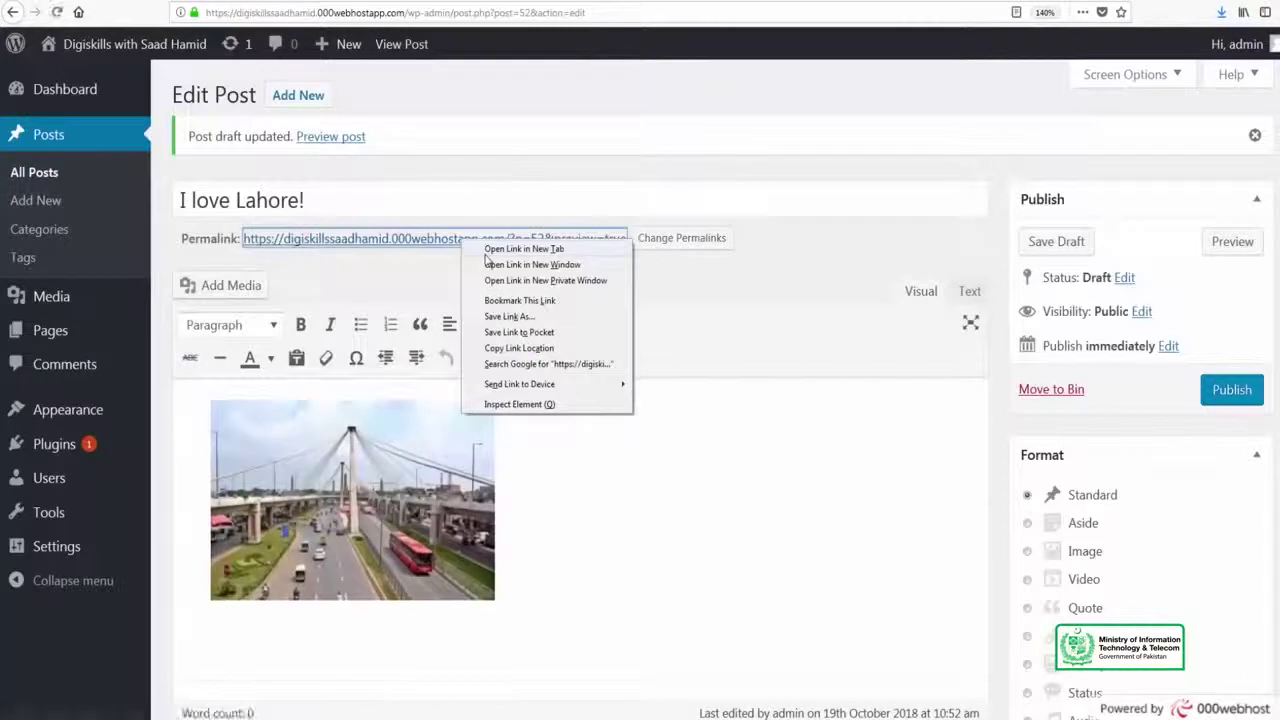
pyautogui.click(526, 354)
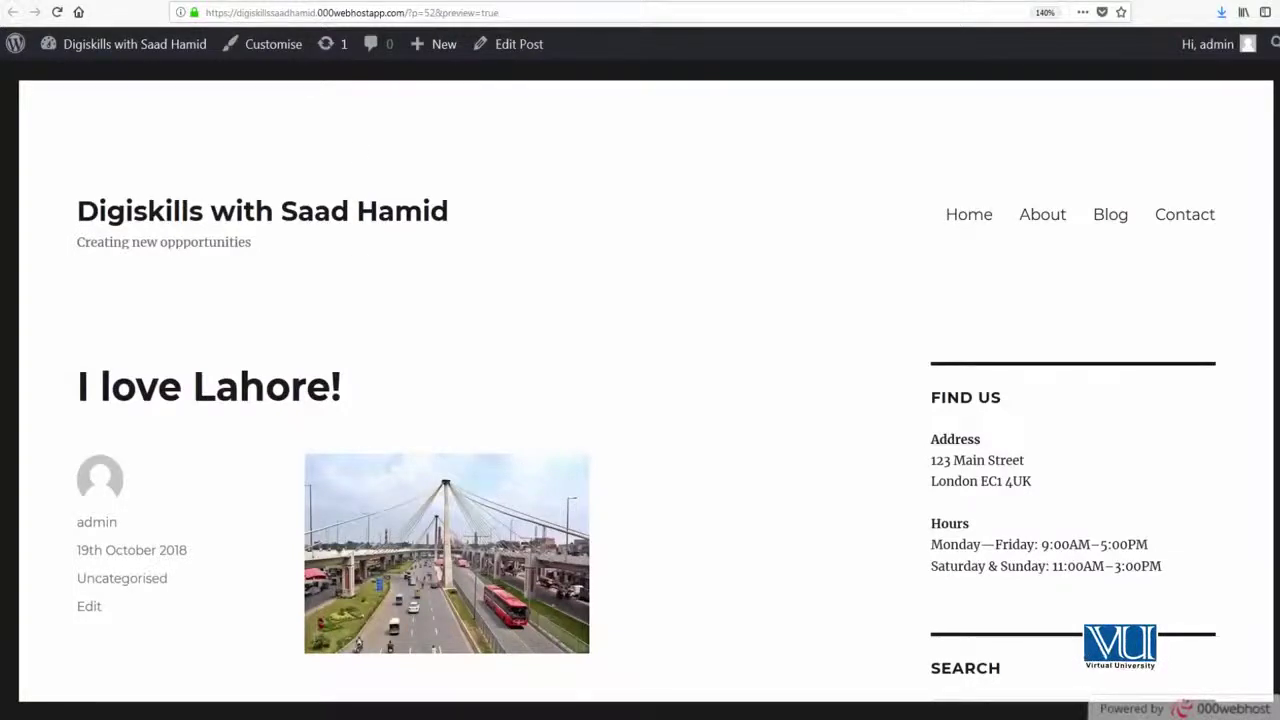
pyautogui.hotkey('ctrl', 'w')
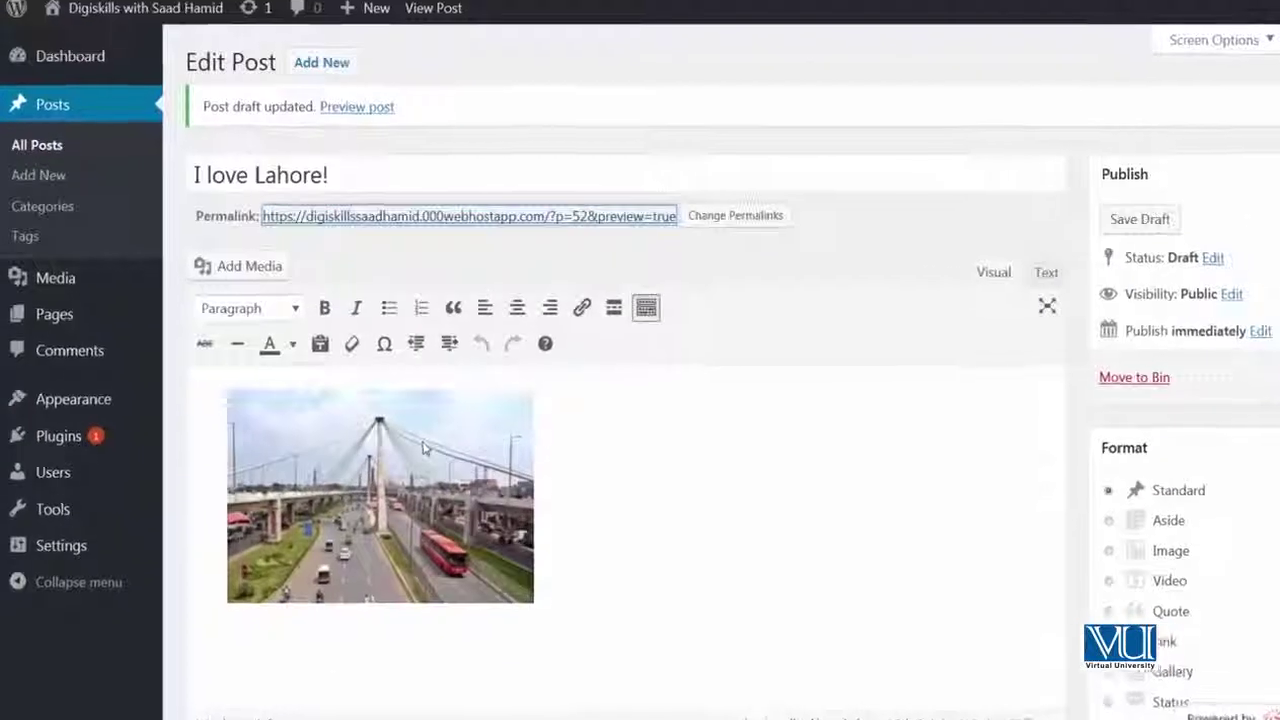
# Step: Align the bridge image to the right, save the draft and check the alignment in the reloaded preview
pyautogui.click(470, 450)
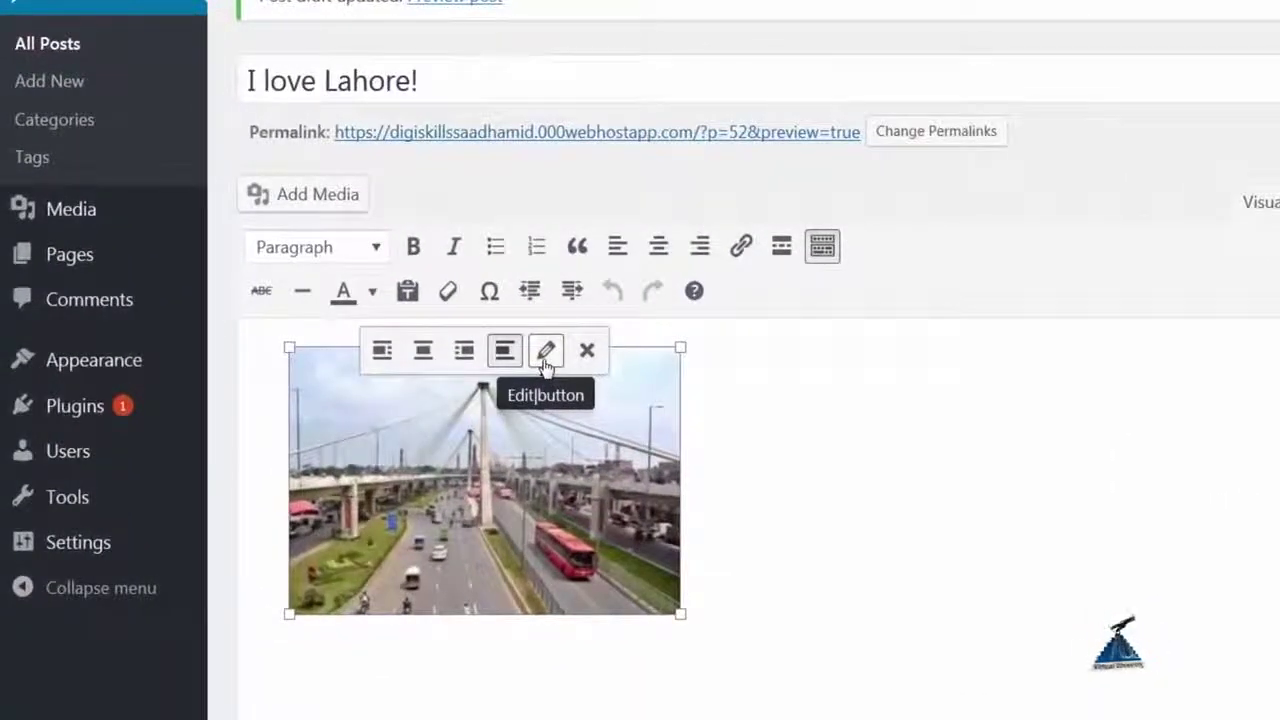
pyautogui.click(464, 358)
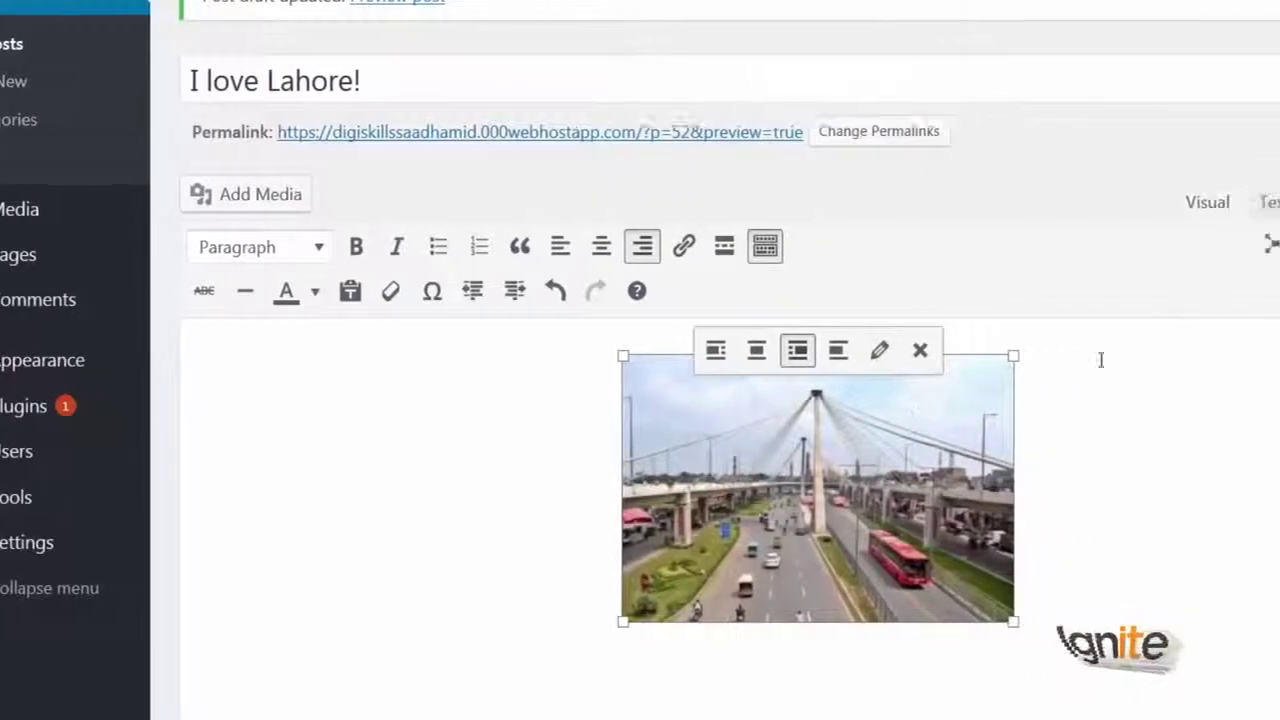
pyautogui.click(1188, 135)
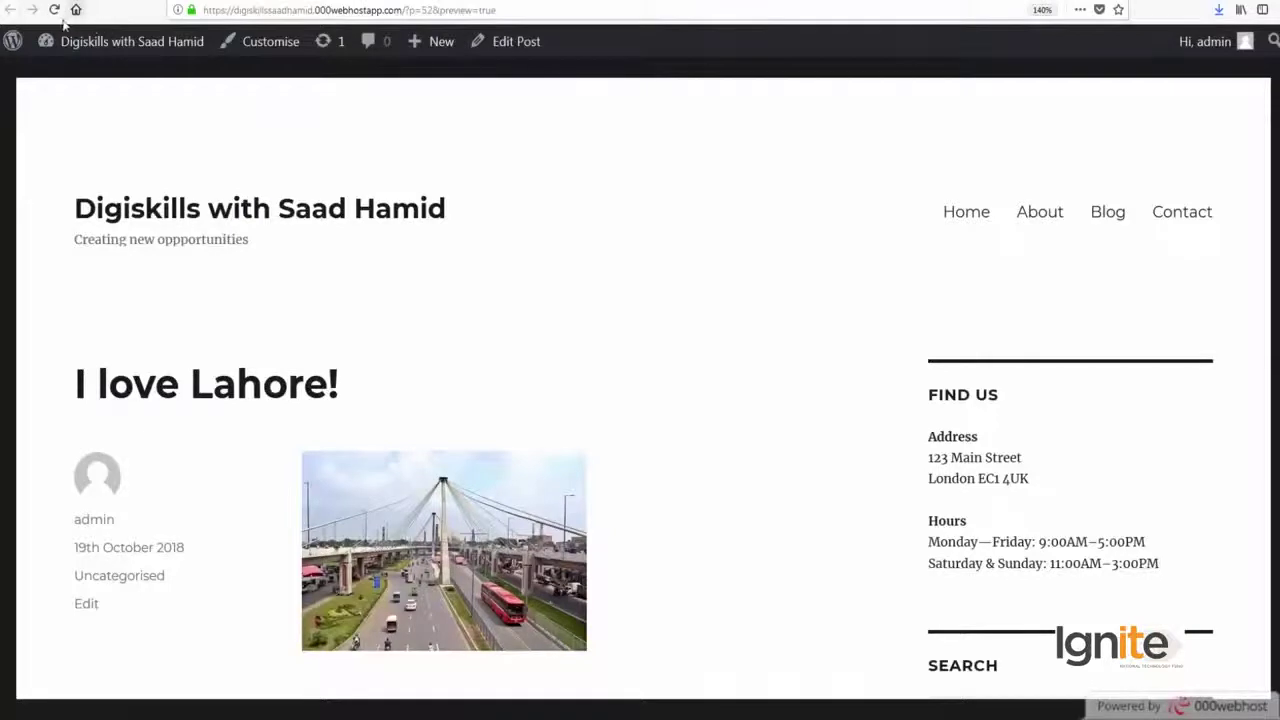
pyautogui.click(55, 11)
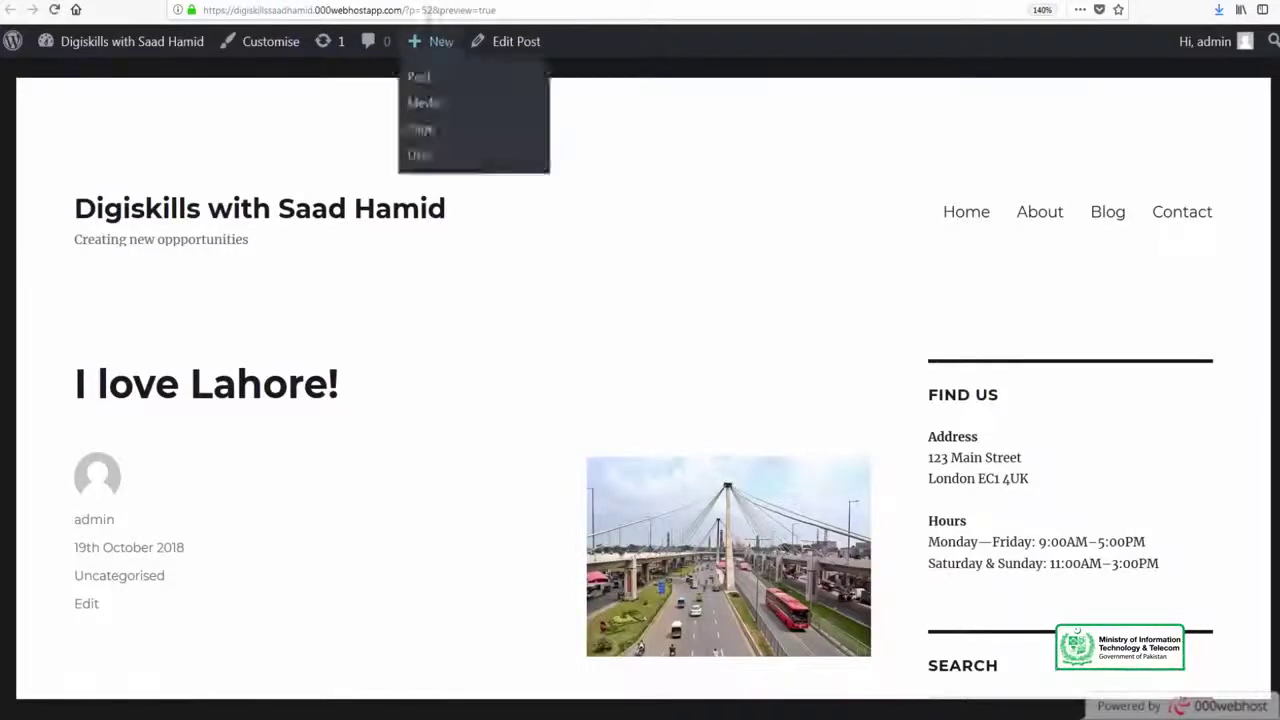
pyautogui.hotkey('ctrl', 'w')
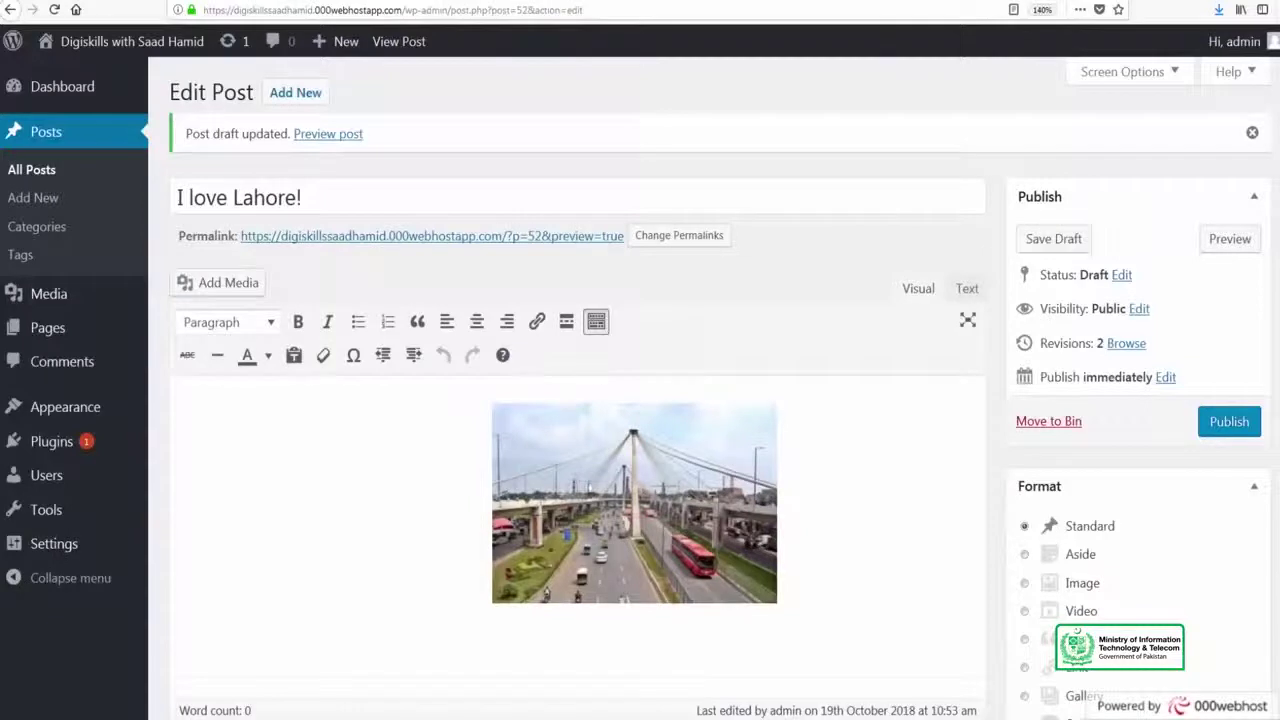
# Step: Align the bridge image to the left and review its caption, link and advanced options in the image details
pyautogui.click(584, 522)
pyautogui.click(560, 400)
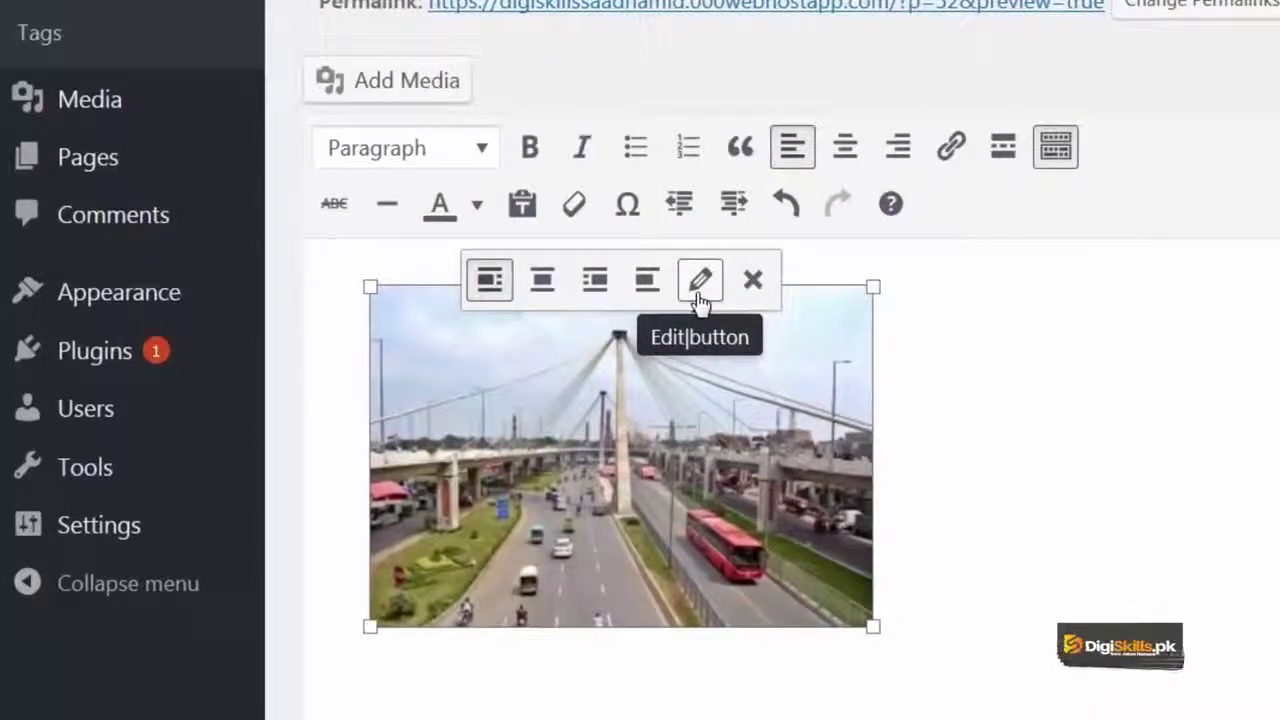
pyautogui.click(698, 292)
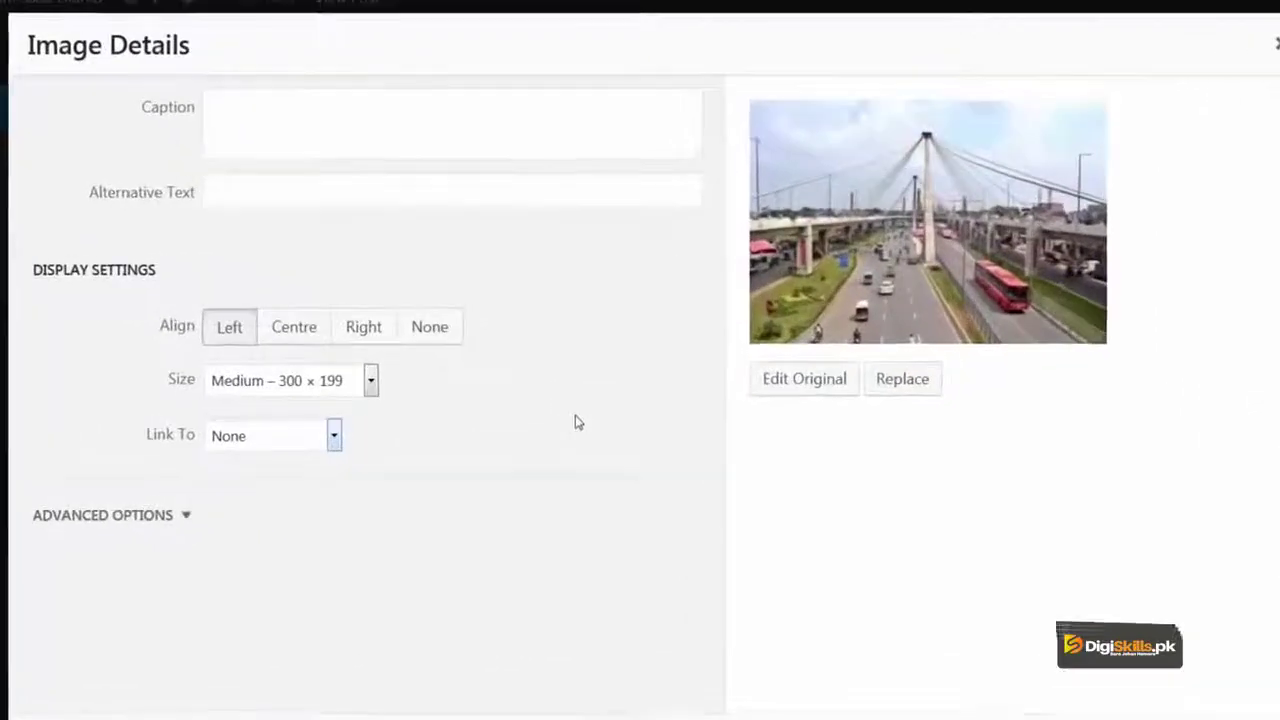
pyautogui.click(496, 135)
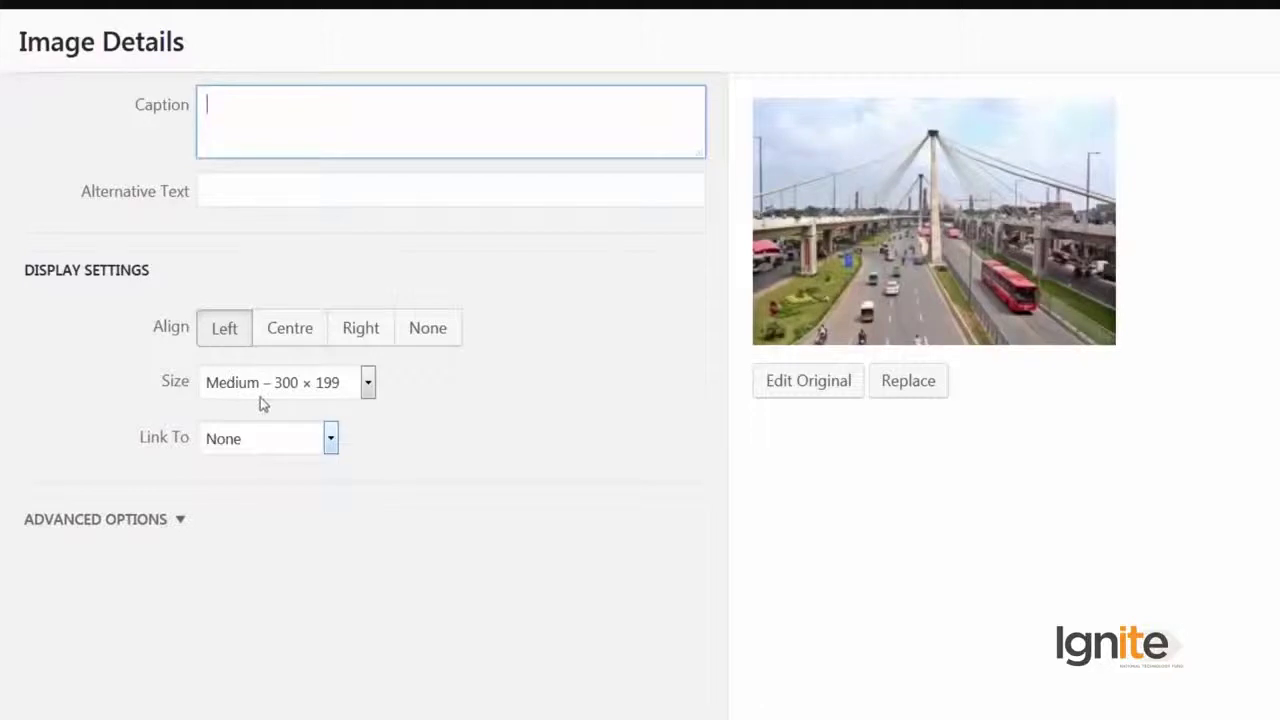
pyautogui.click(244, 447)
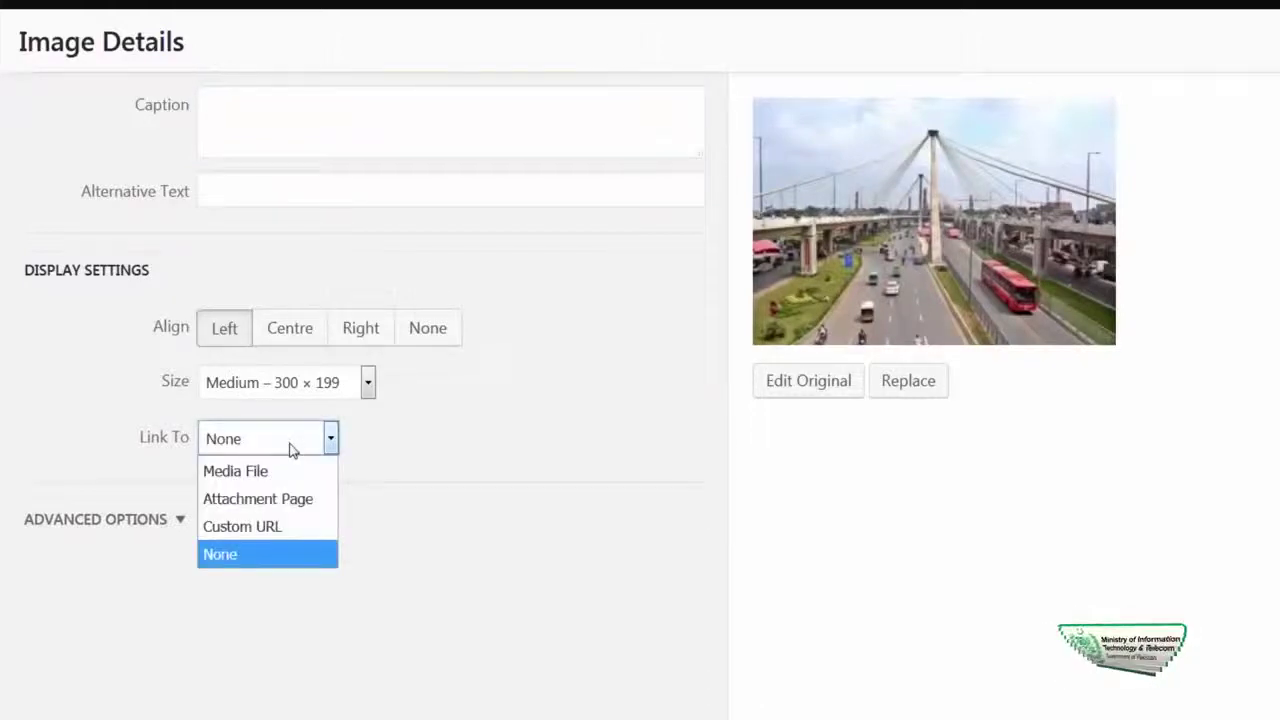
pyautogui.click(160, 520)
pyautogui.scroll(-1, 248, 606)
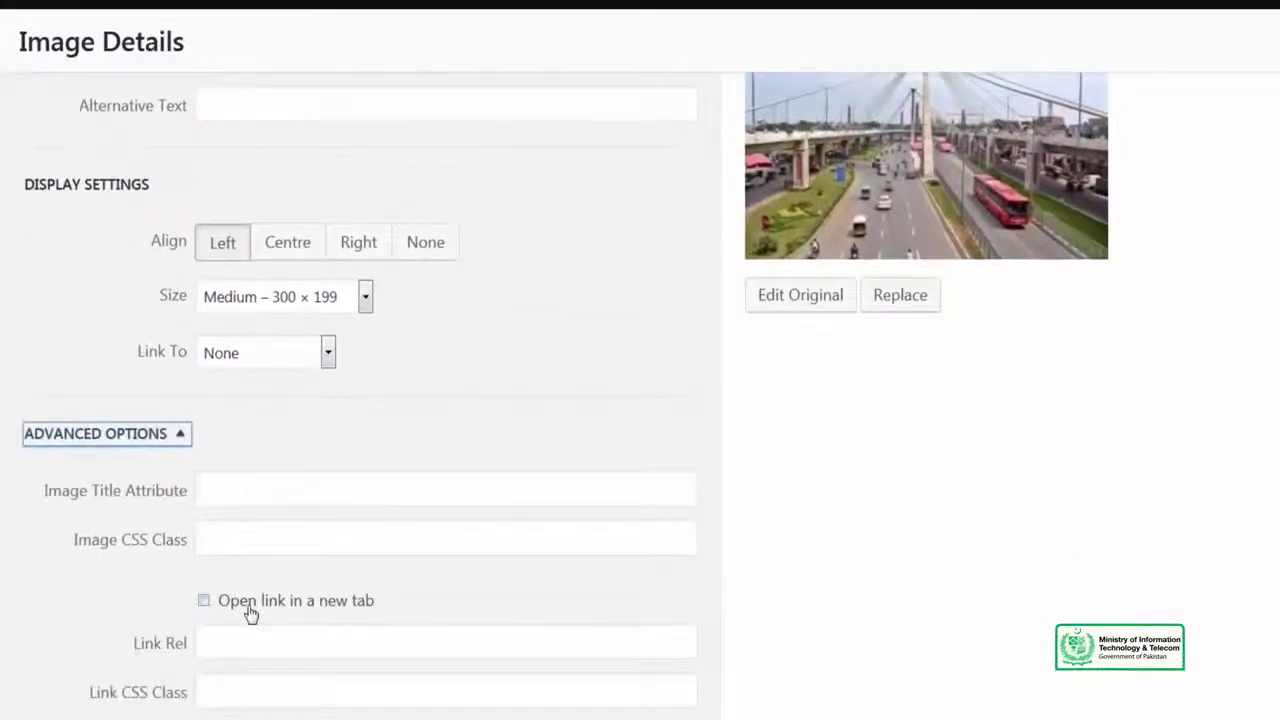
pyautogui.scroll(1, 211, 536)
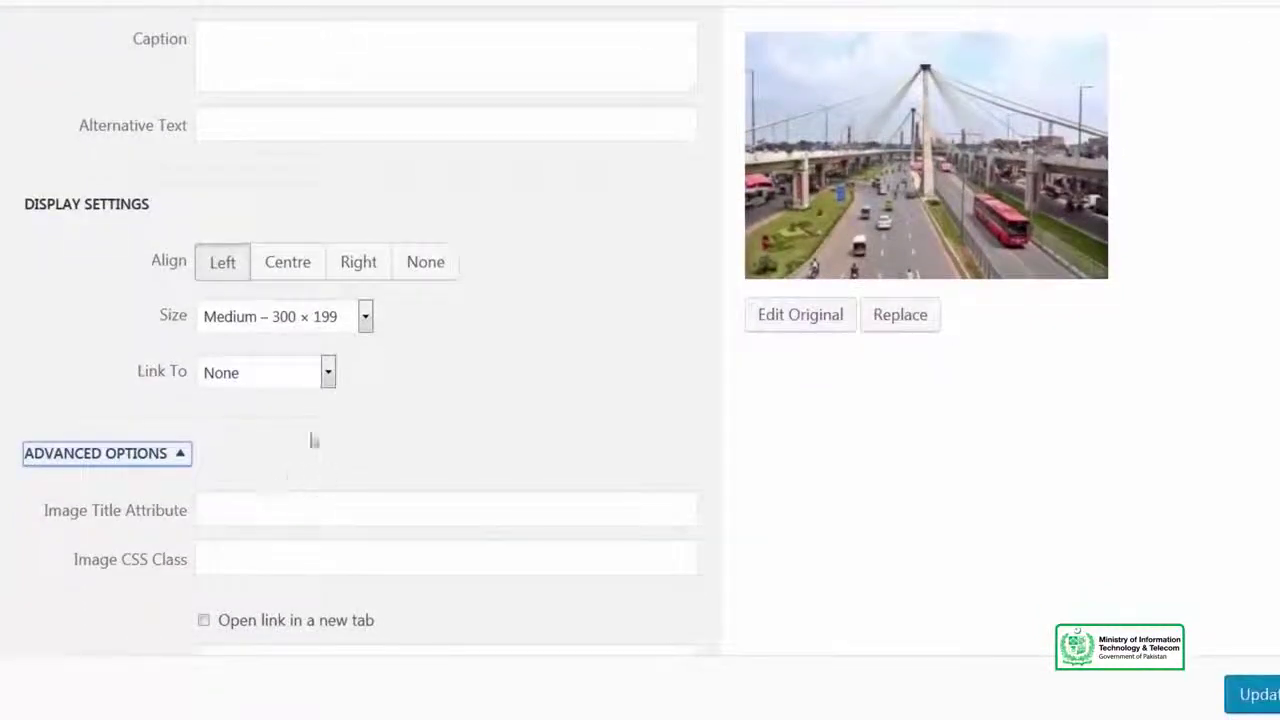
# Step: Set the bridge image to Full Size – 640 × 425 and save the draft
pyautogui.click(236, 318)
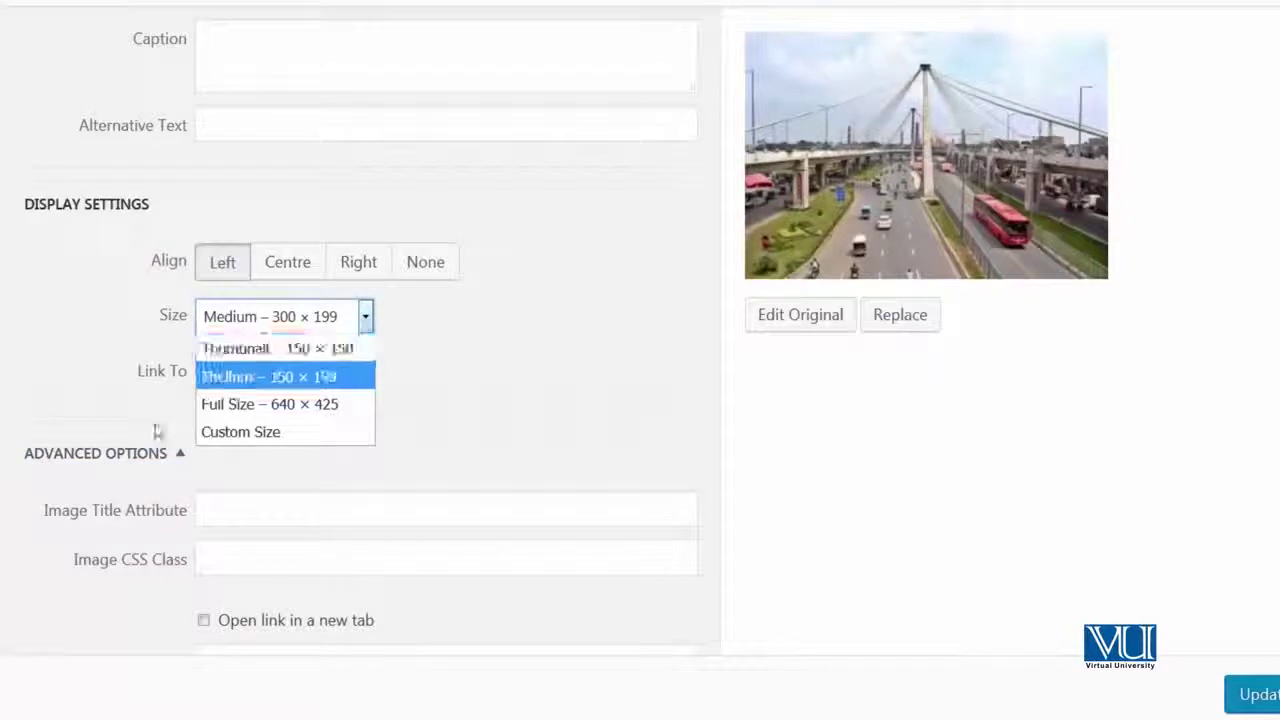
pyautogui.click(268, 404)
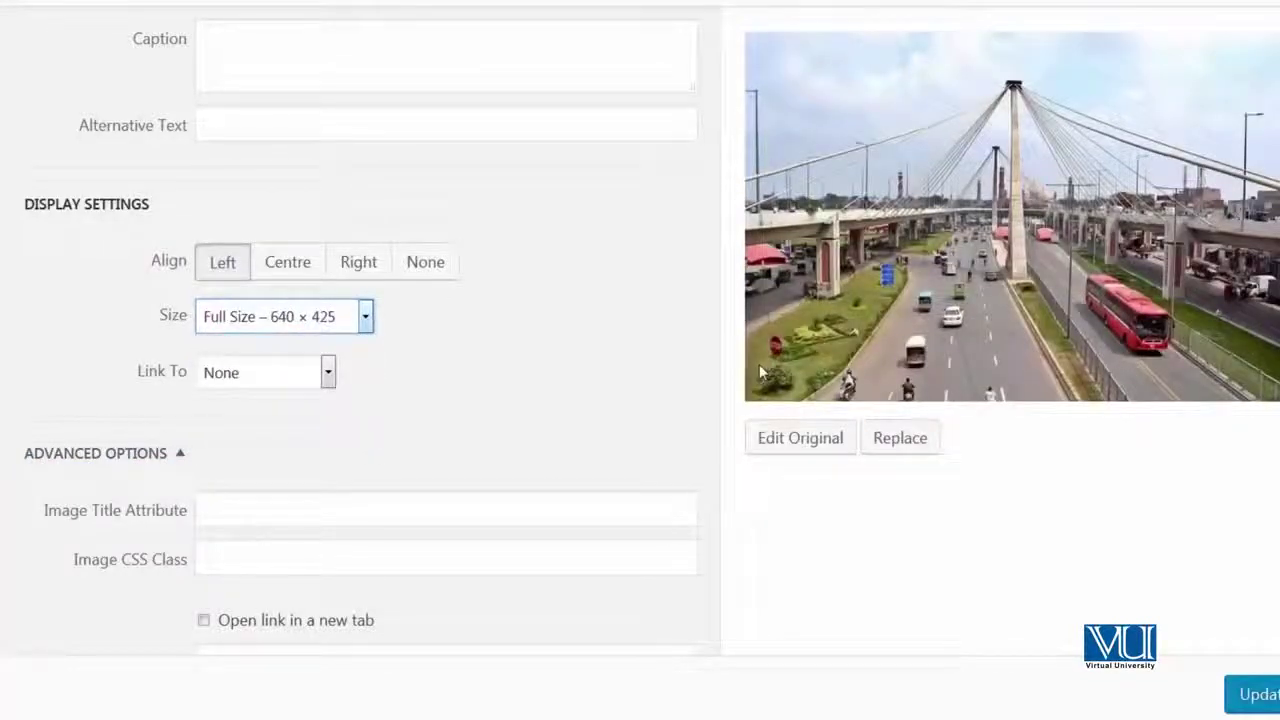
pyautogui.click(1213, 694)
pyautogui.scroll(-3, 1134, 309)
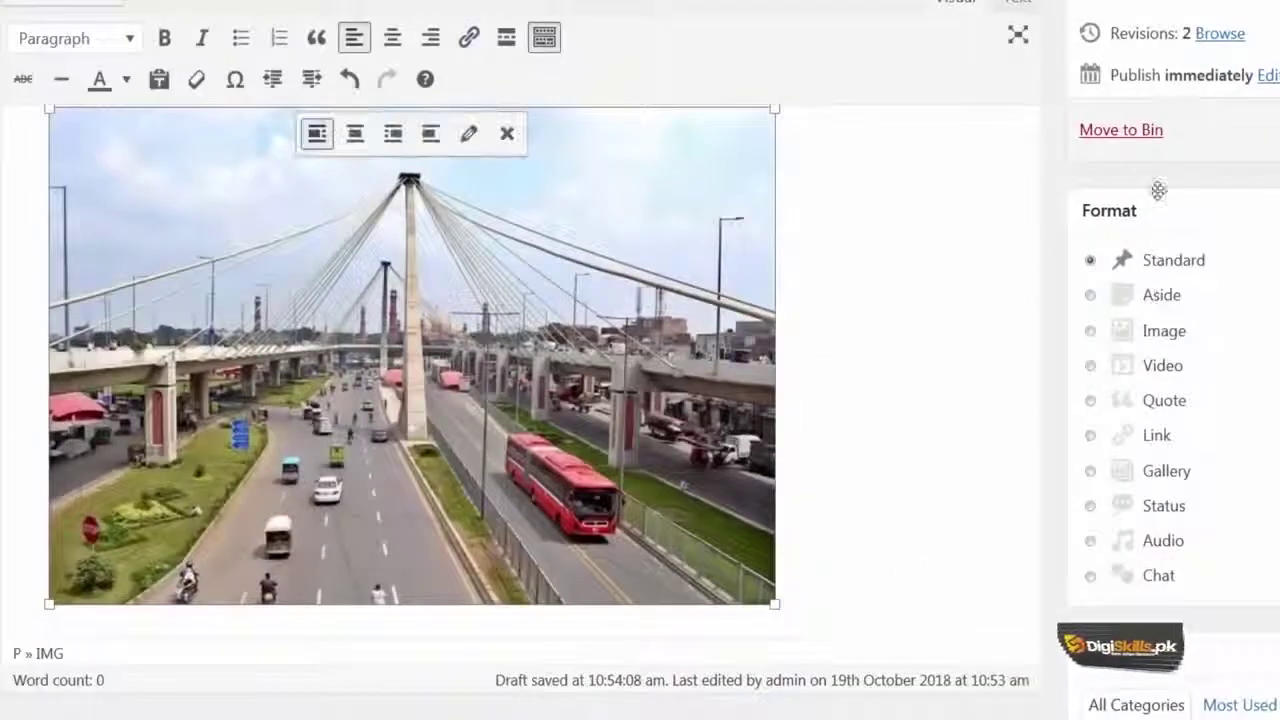
pyautogui.scroll(3, 1158, 190)
pyautogui.click(1113, 170)
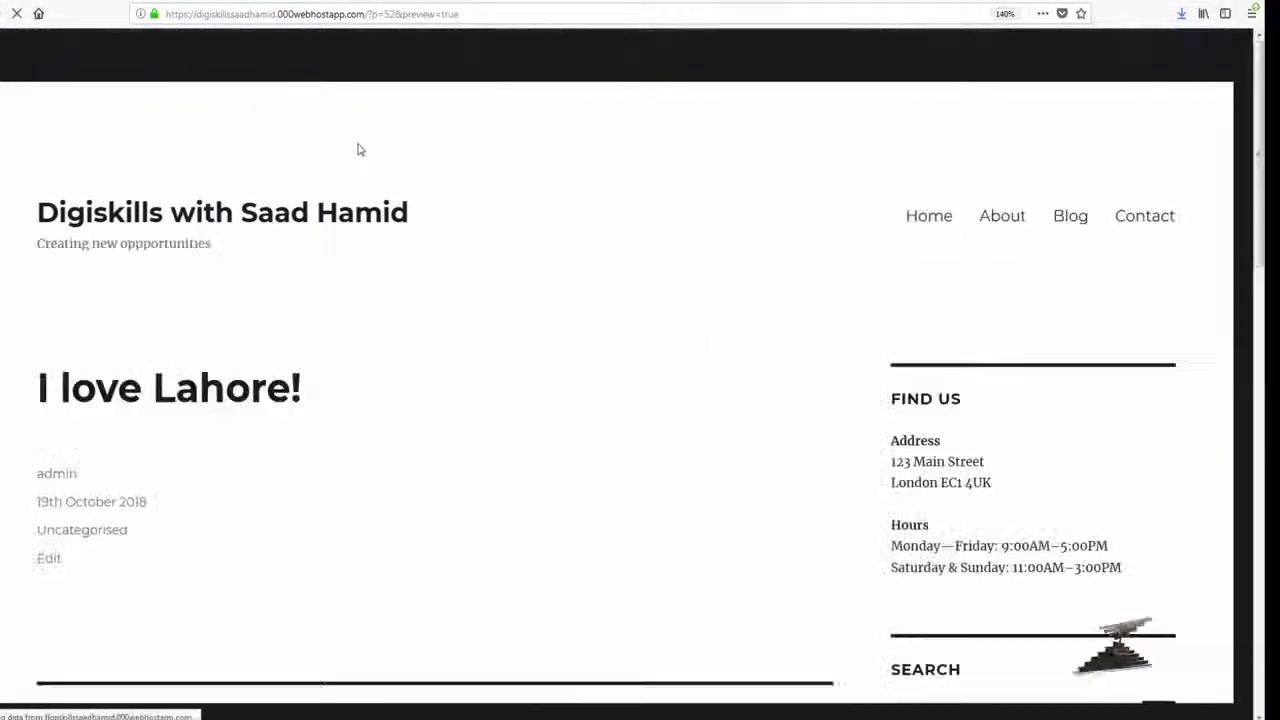
# Step: Examine the full-size image in the post preview and return to the editor
pyautogui.scroll(-3, 363, 143)
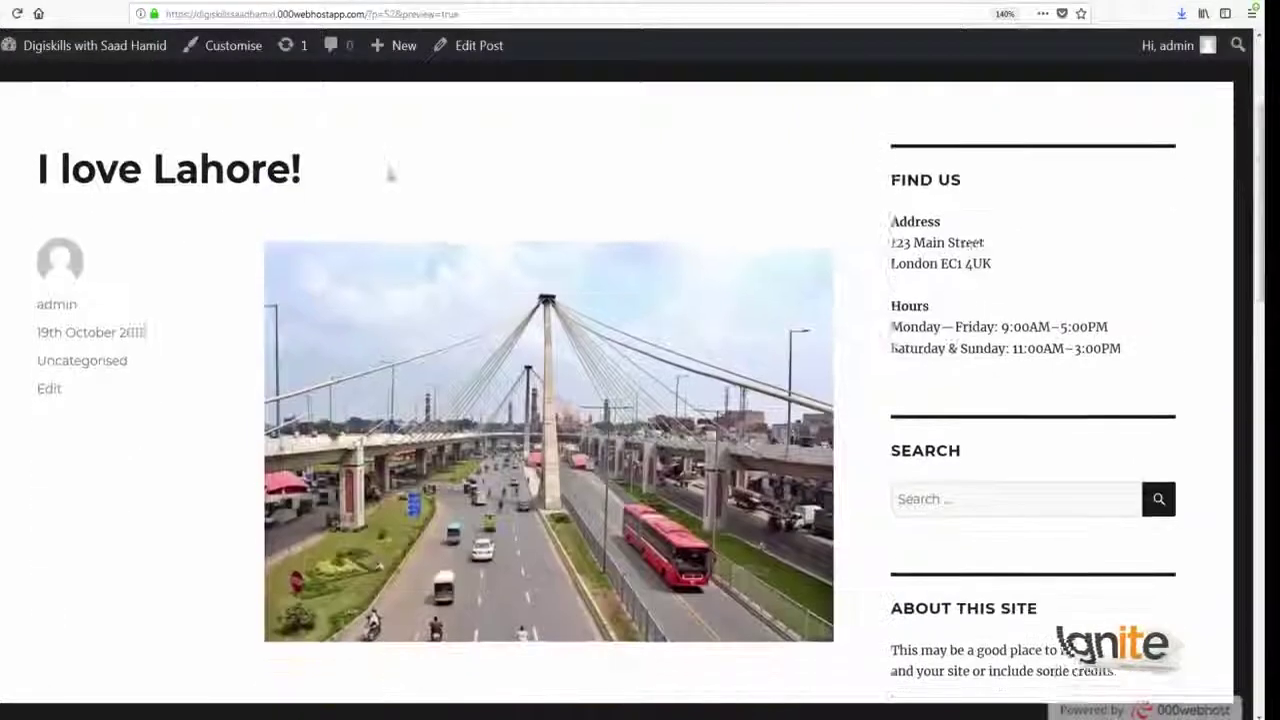
pyautogui.scroll(-3, 390, 173)
pyautogui.hotkey('ctrl', 'w')
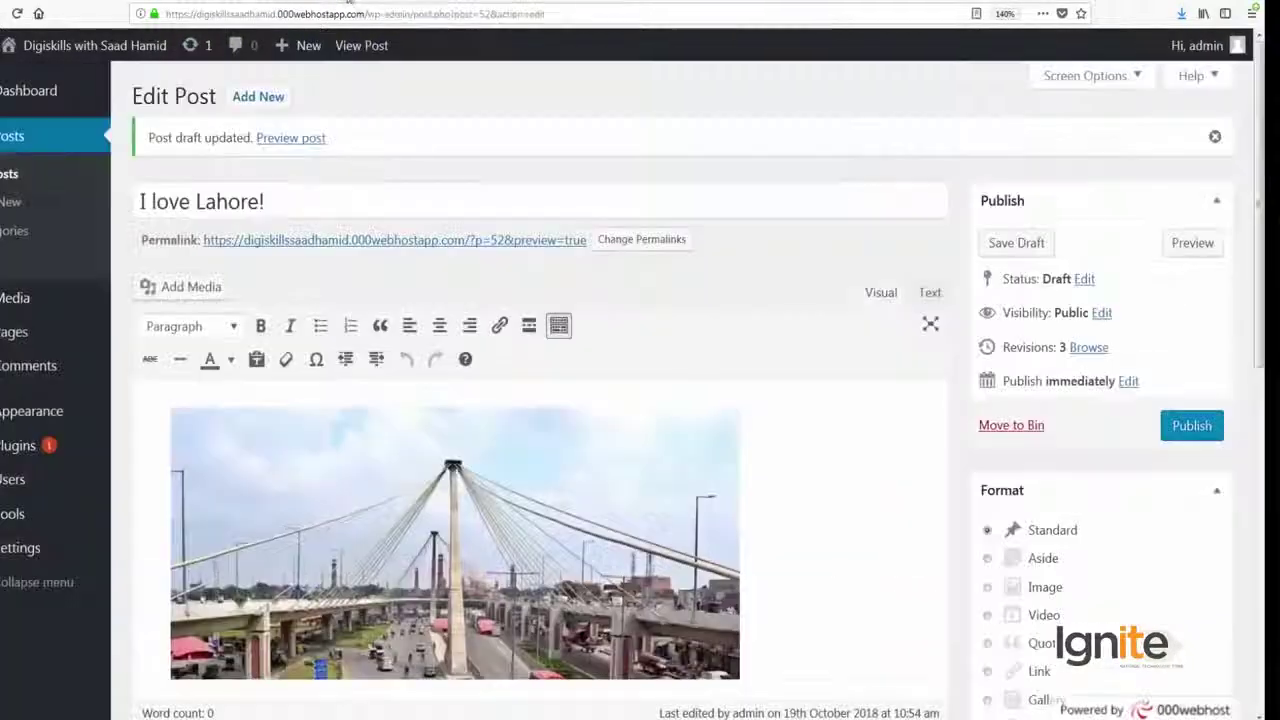
# Step: Remove the bridge image from the post content
pyautogui.click(589, 448)
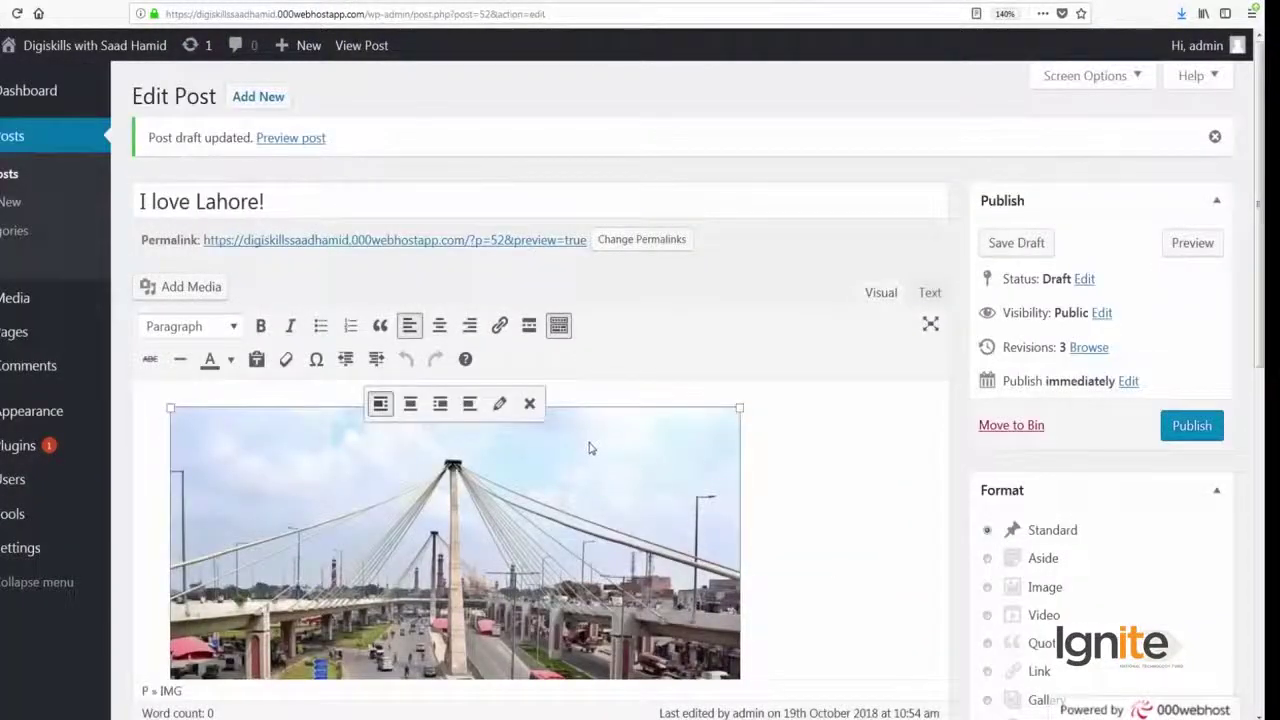
pyautogui.click(530, 405)
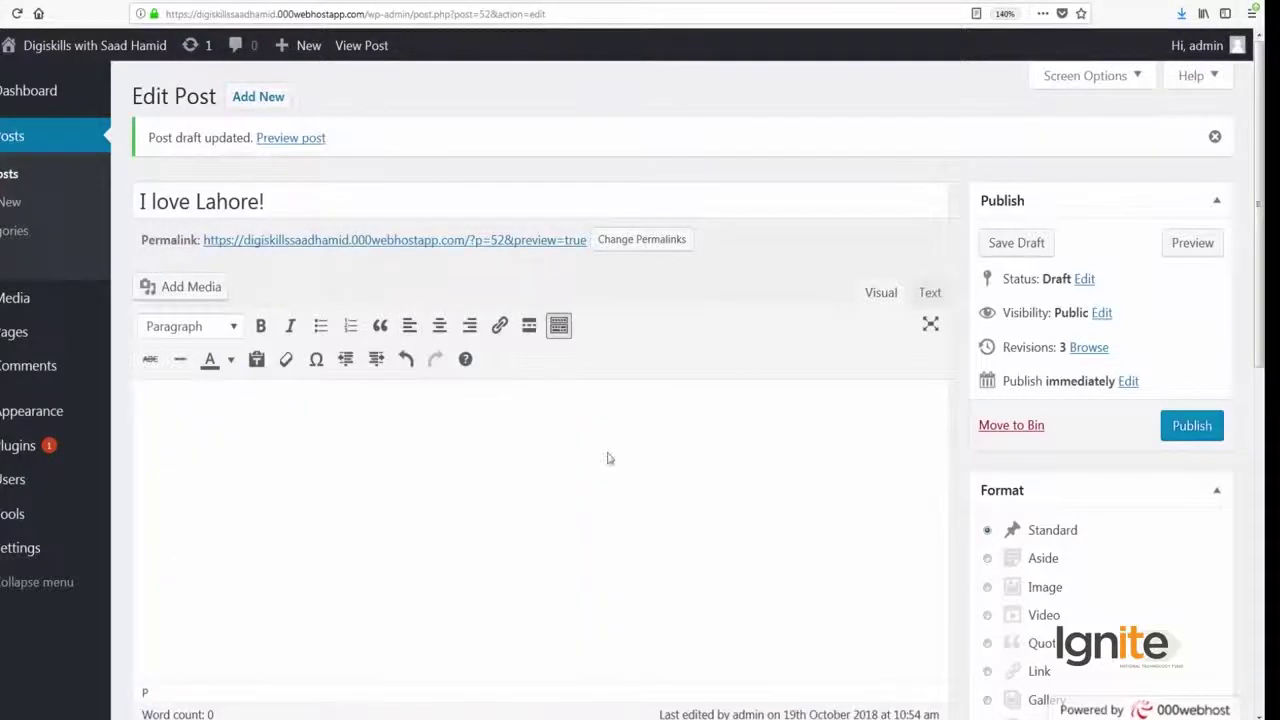
# Step: Save the draft without the image, check the refreshed post preview, and return to the editor
pyautogui.click(990, 243)
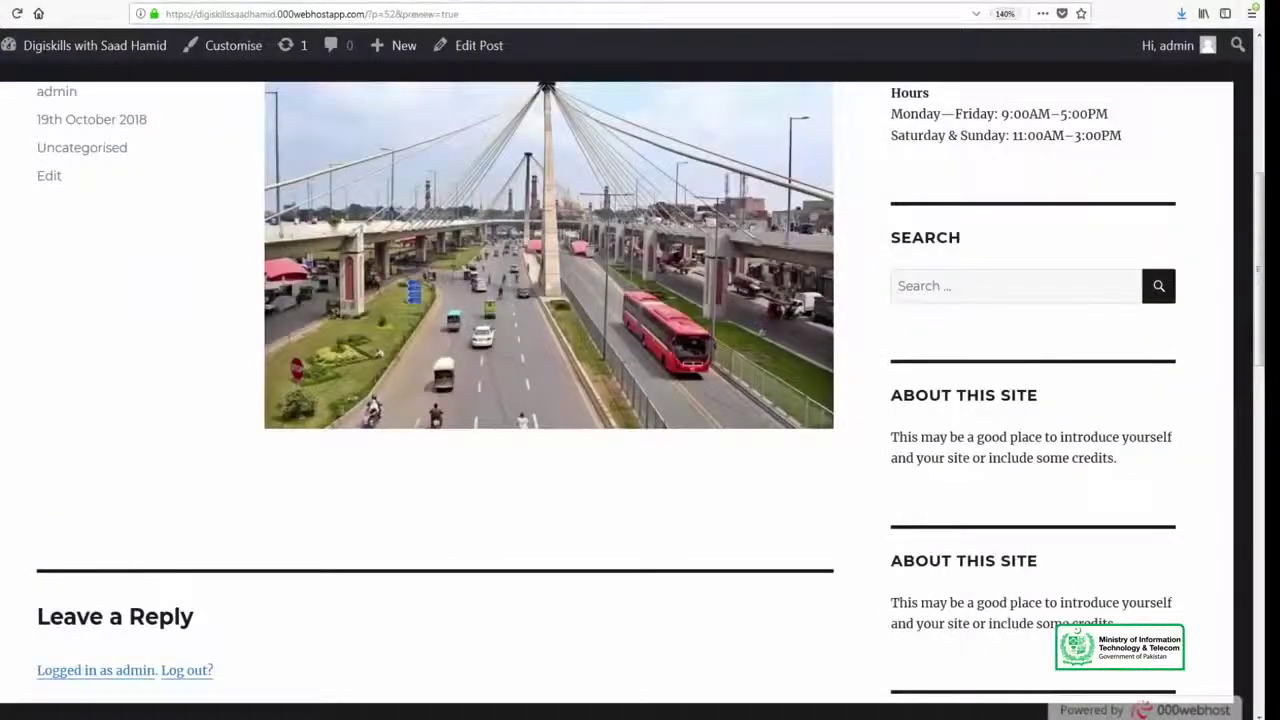
pyautogui.click(9, 45)
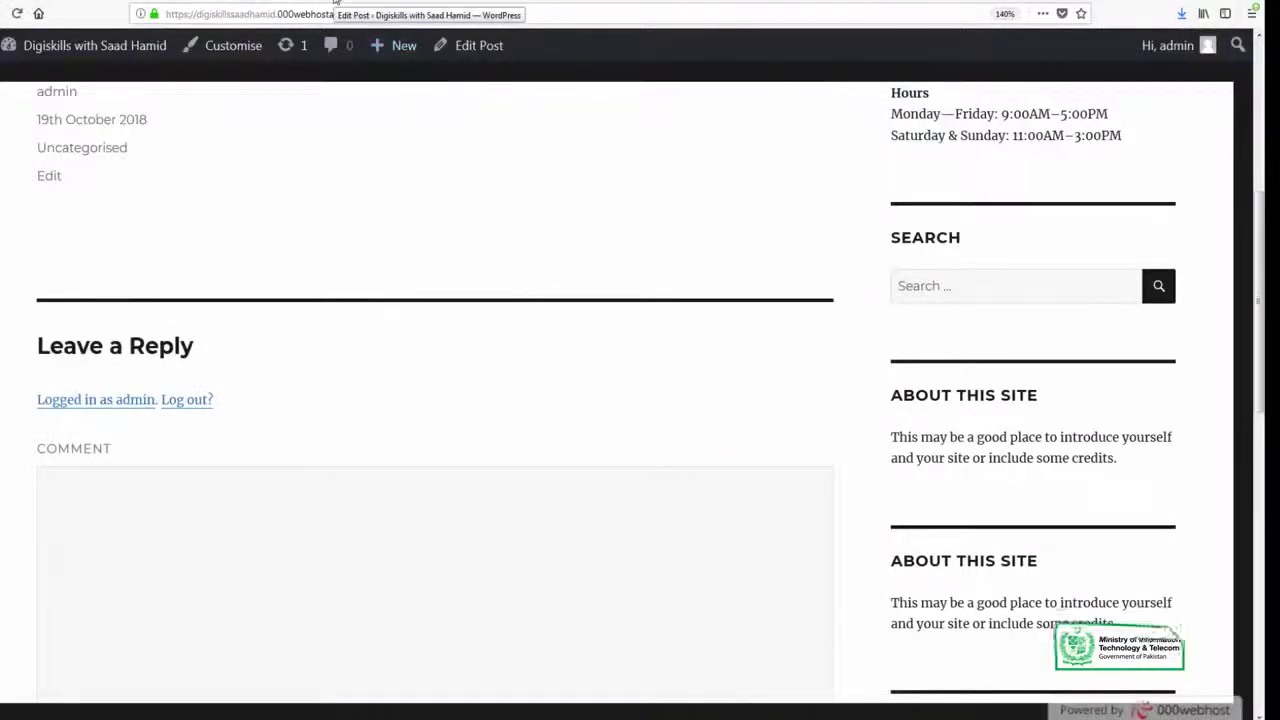
pyautogui.click(335, 3)
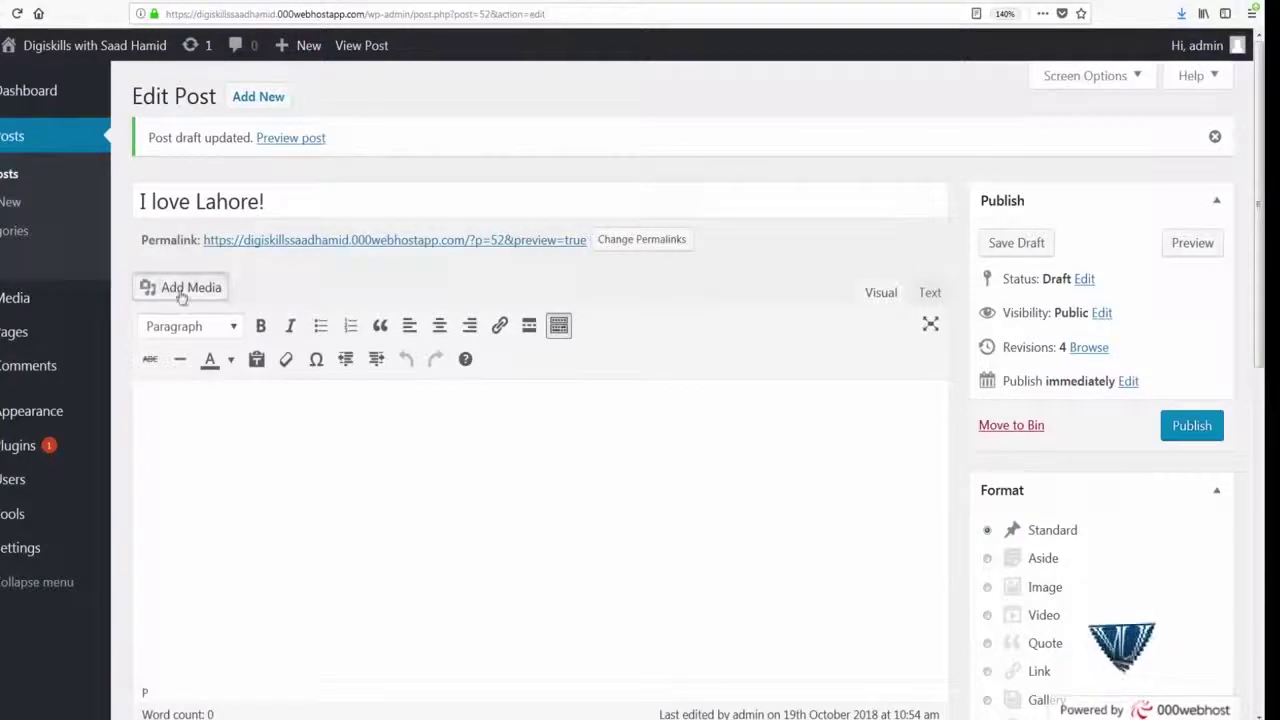
# Step: Permanently delete the bridge image 2-6-640x425.jpg from the media library
pyautogui.click(183, 289)
pyautogui.click(291, 252)
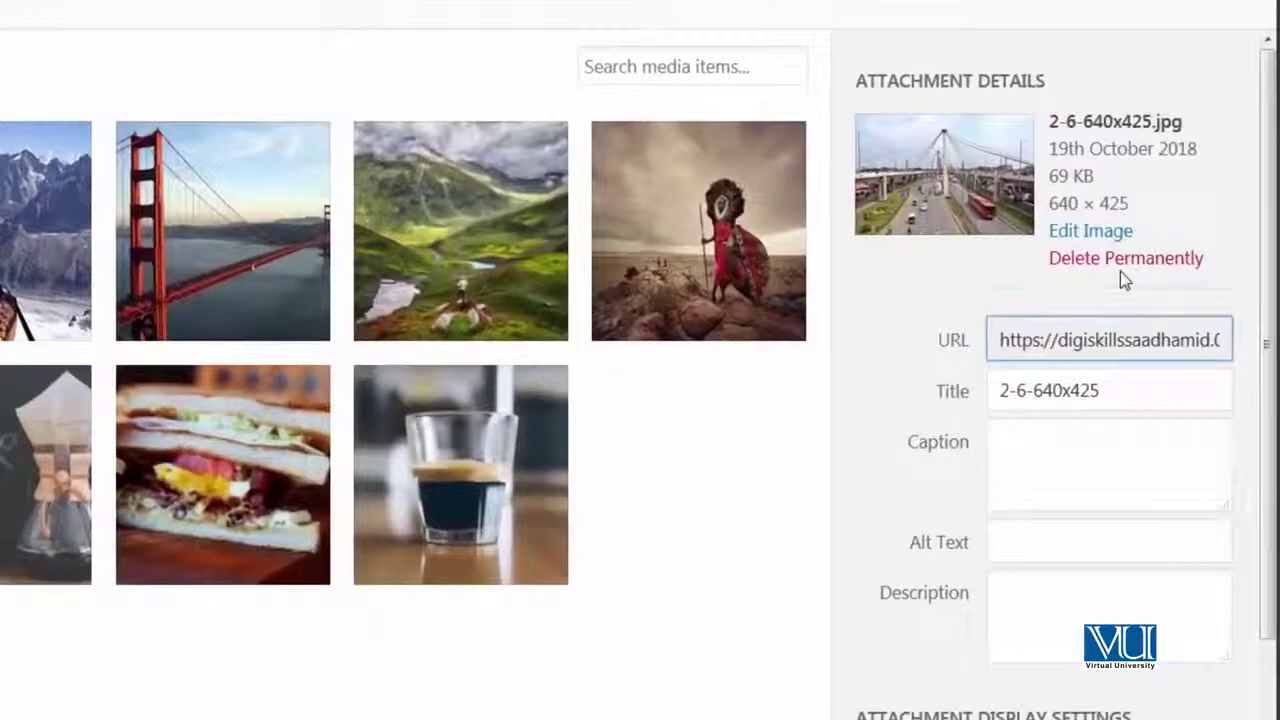
pyautogui.click(1125, 260)
pyautogui.click(318, 282)
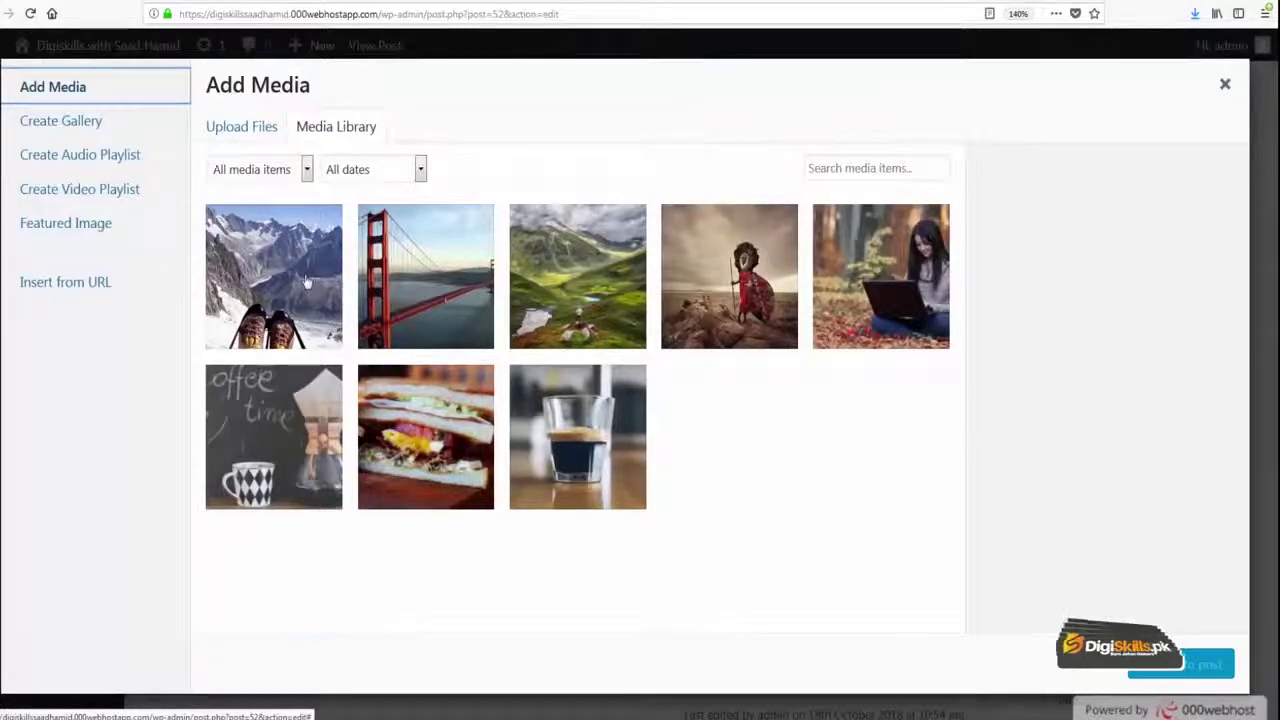
# Step: Select the mountain image mtblanc.jpg in the media library, review its attachment details and open it for image editing
pyautogui.click(308, 323)
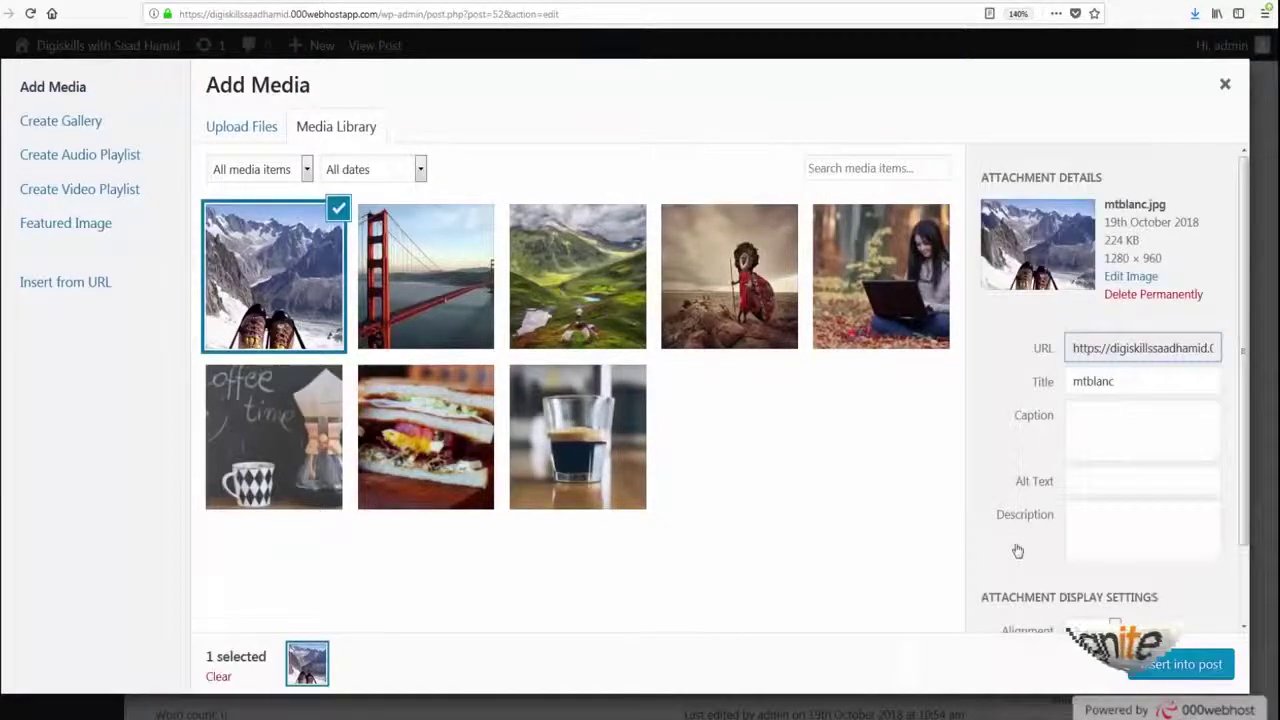
pyautogui.scroll(-2, 1017, 548)
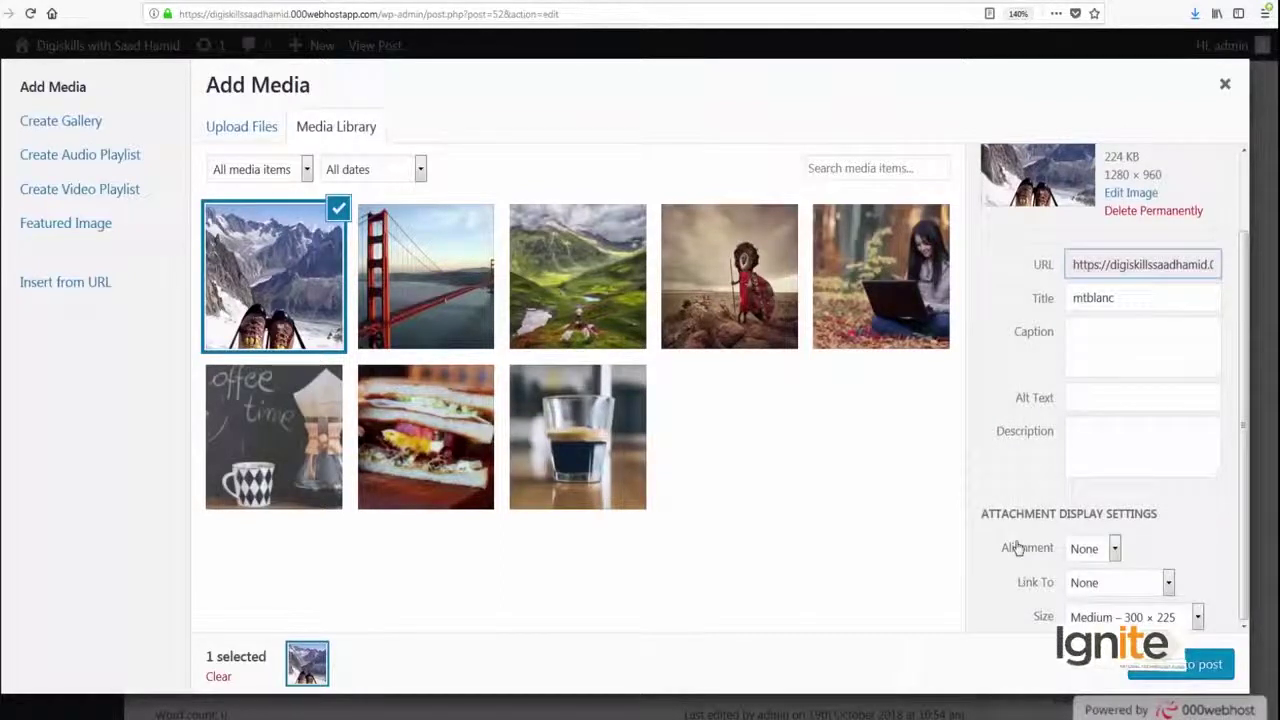
pyautogui.scroll(2, 1017, 548)
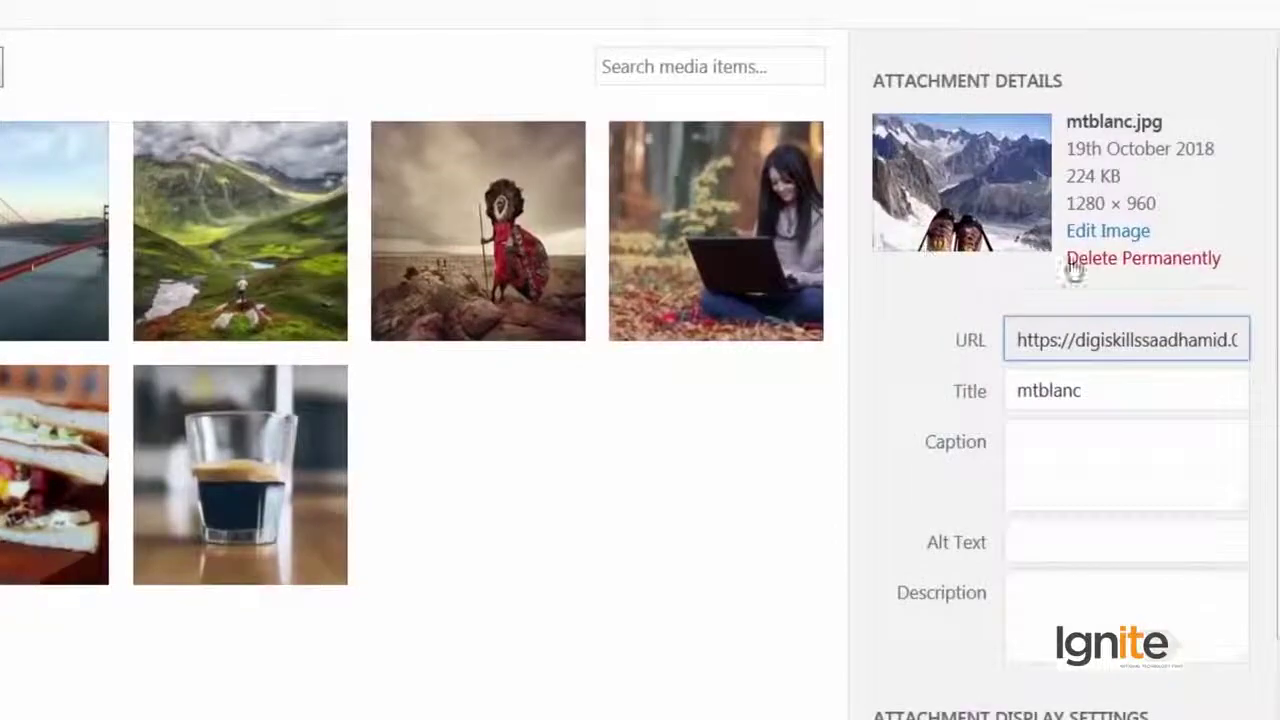
pyautogui.click(1092, 231)
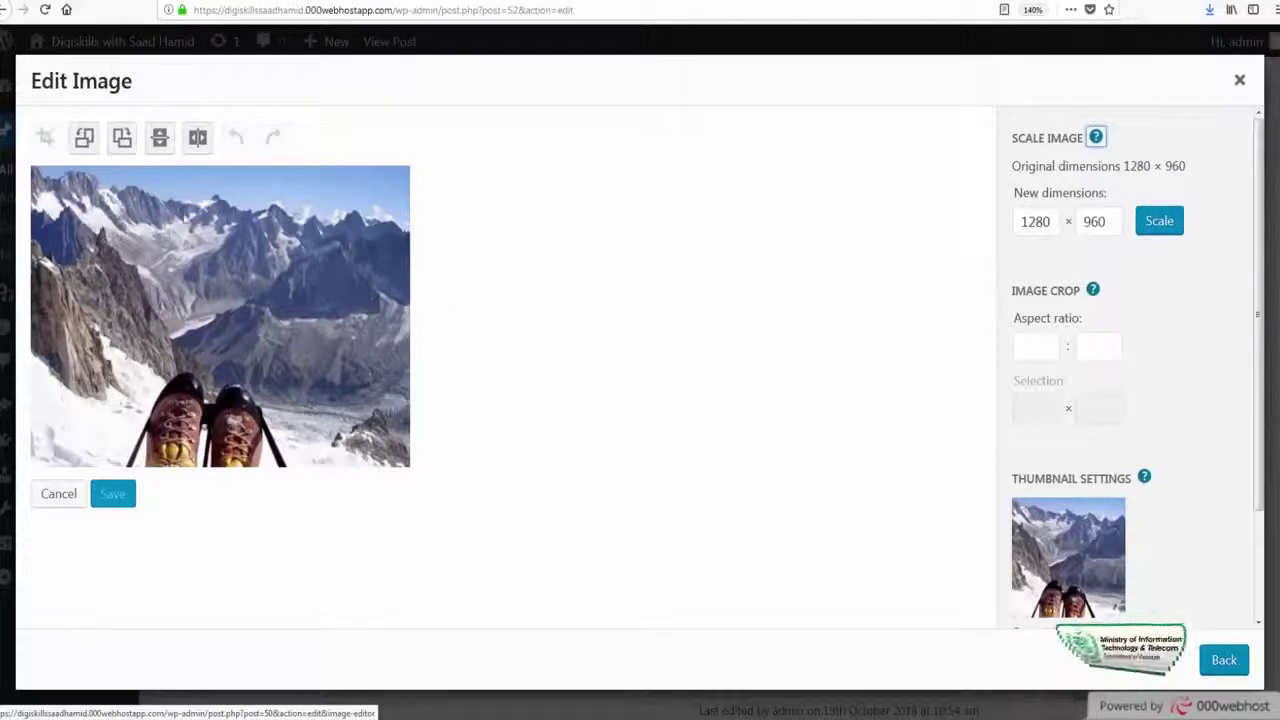
# Step: Crop the mountain image to about 611 × 435 around the boots, save it and insert it into the post
pyautogui.moveTo(130, 336); pyautogui.dragTo(309, 520)
pyautogui.click(45, 137)
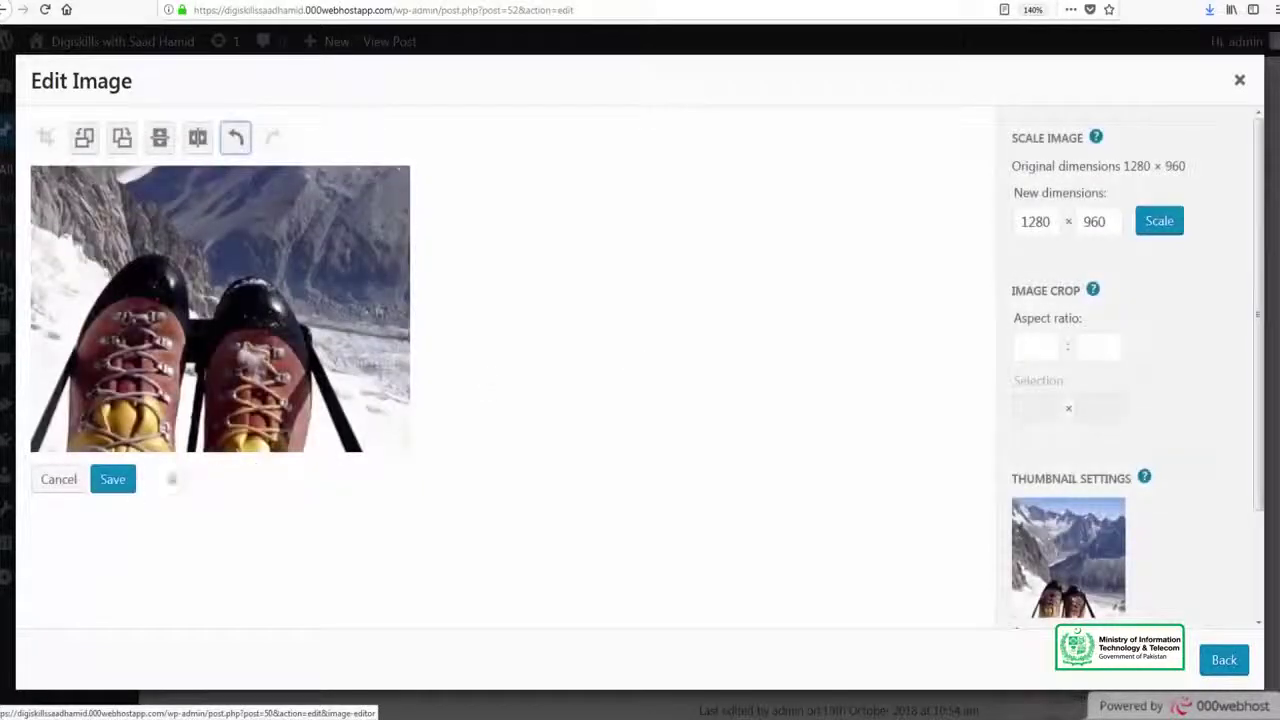
pyautogui.click(124, 484)
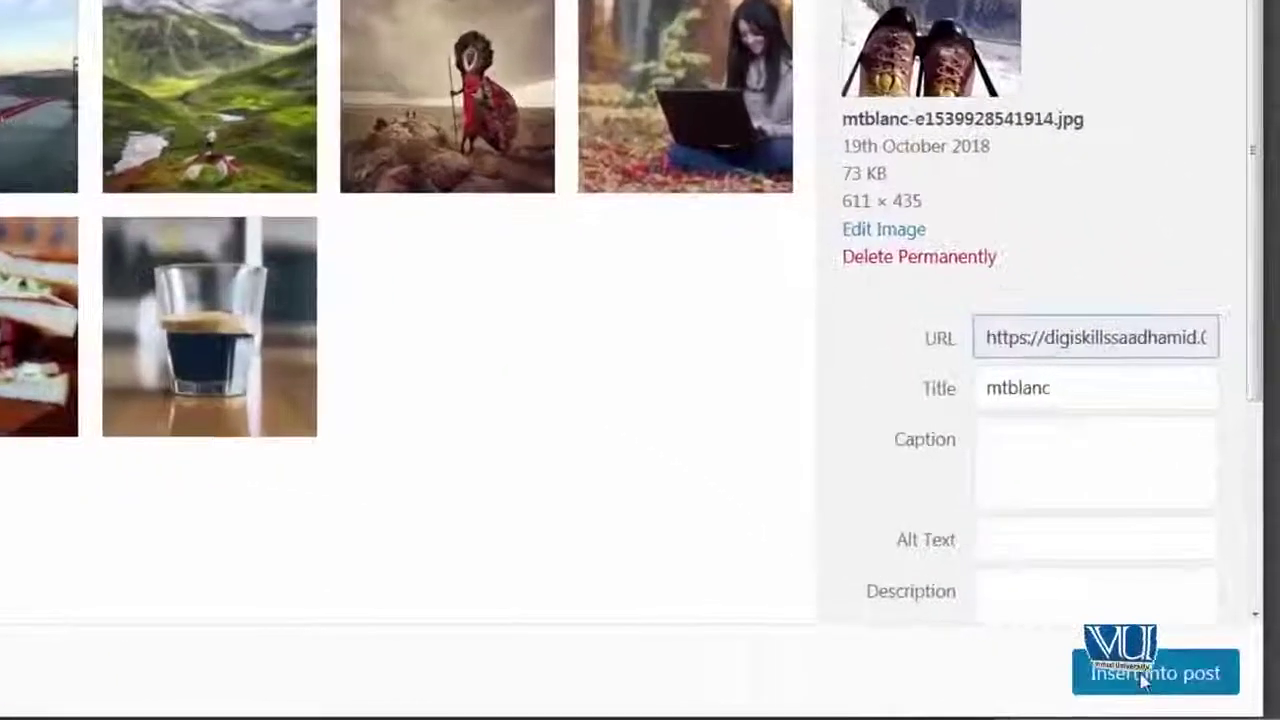
pyautogui.click(1195, 660)
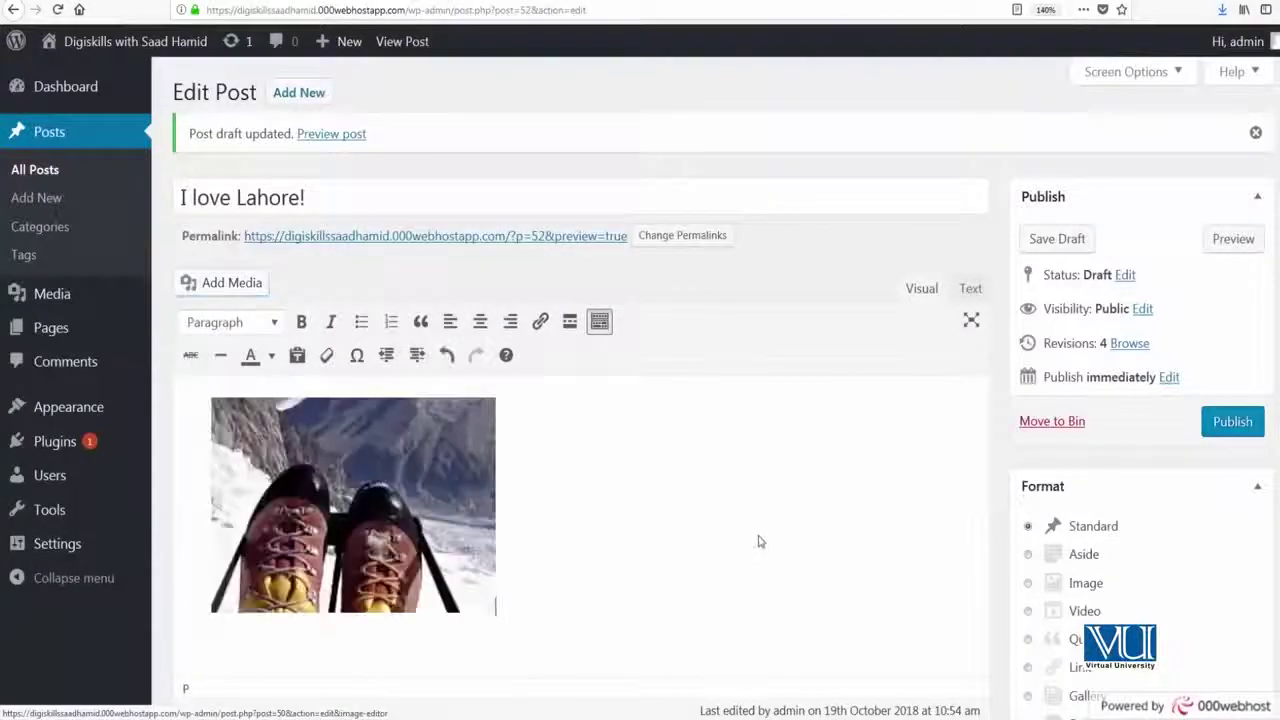